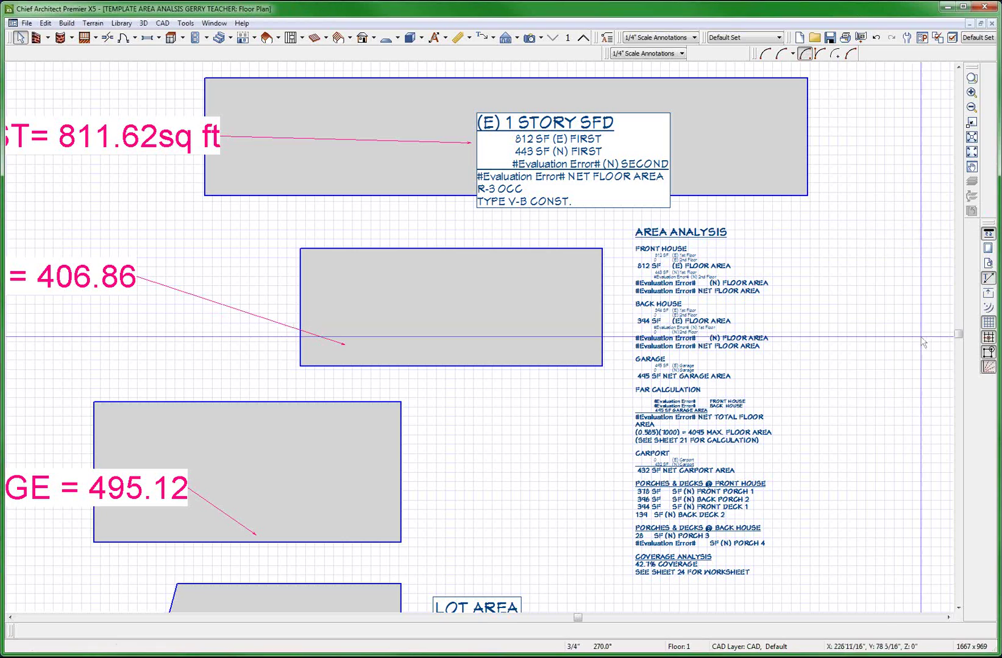
- Zoom around the plan and pick out the (E) FRONT FIRST area outline
{"action": "scroll", "coordinate": [832, 327], "scroll_direction": "down", "scroll_amount": 5}
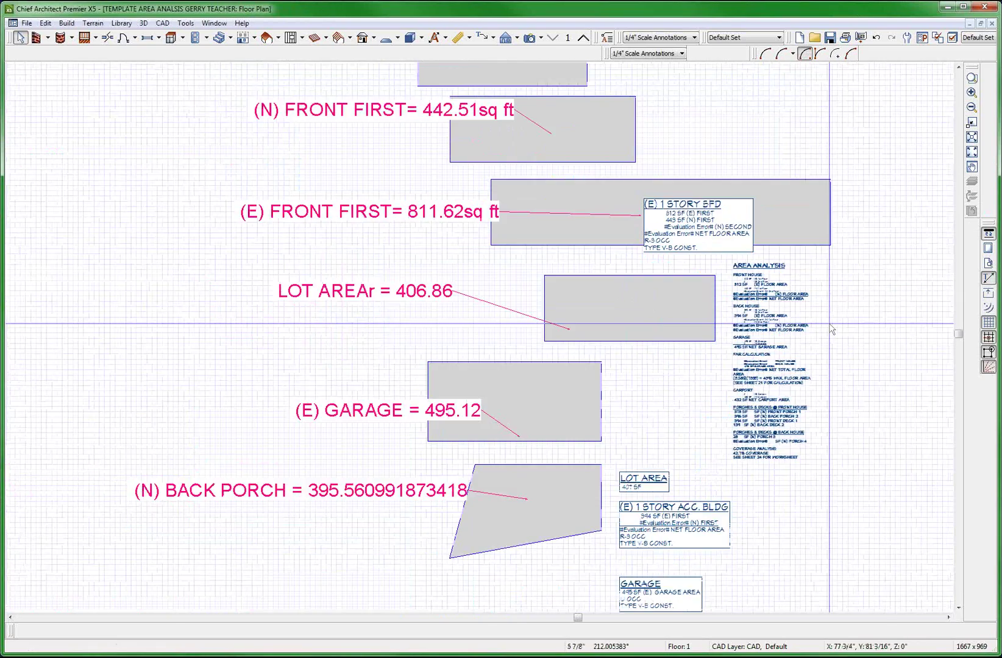
{"action": "scroll", "coordinate": [744, 356], "scroll_direction": "down", "scroll_amount": 1}
{"action": "scroll", "coordinate": [661, 334], "scroll_direction": "up", "scroll_amount": 4}
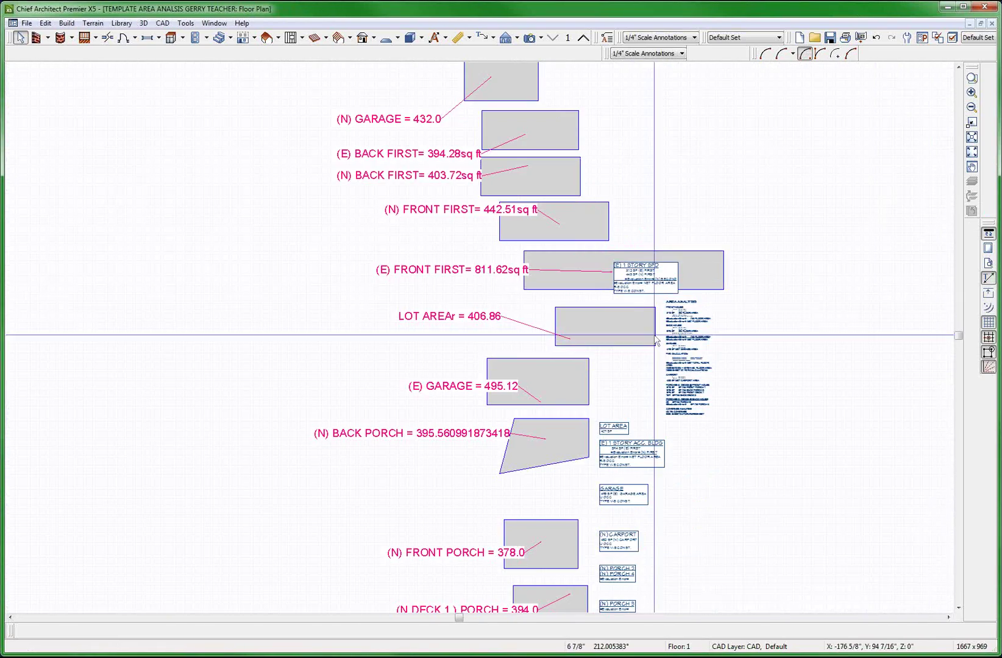
{"action": "scroll", "coordinate": [670, 295], "scroll_direction": "up", "scroll_amount": 4}
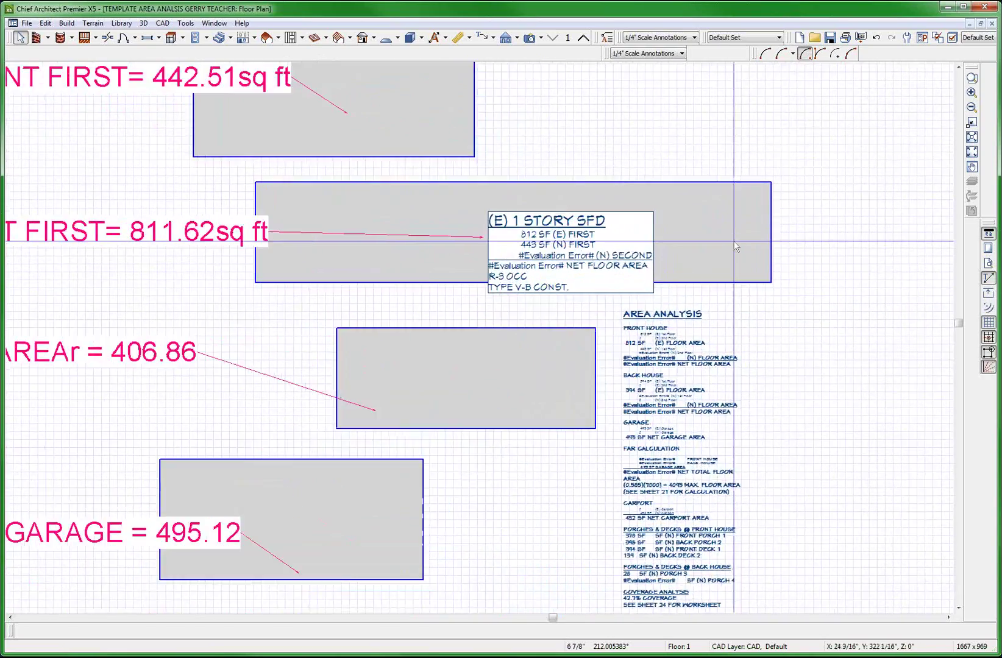
{"action": "left_click", "coordinate": [769, 246]}
{"action": "scroll", "coordinate": [771, 250], "scroll_direction": "down", "scroll_amount": 2}
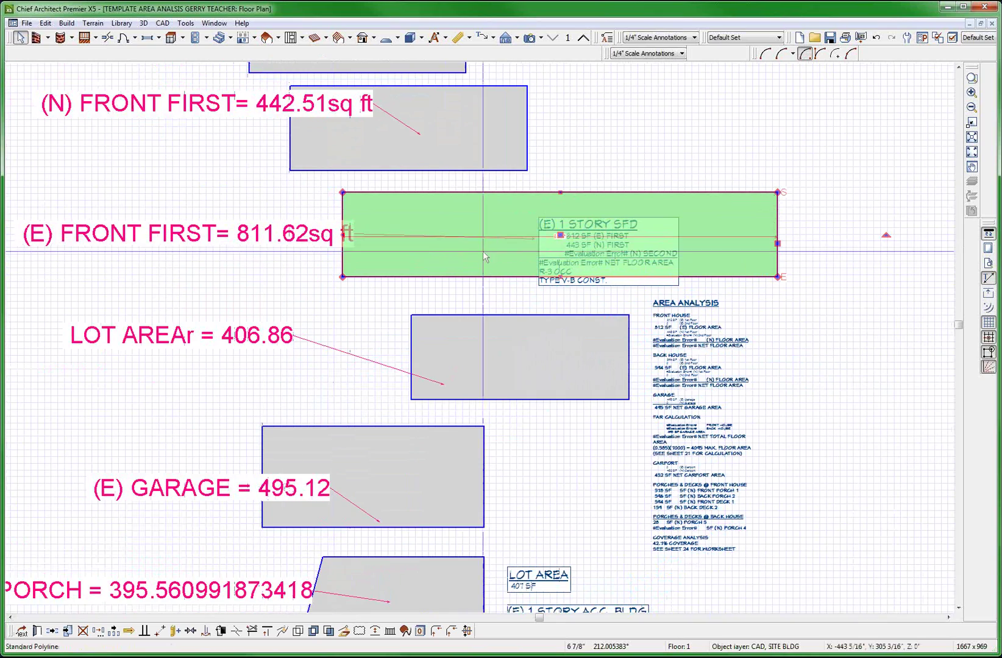
{"action": "scroll", "coordinate": [486, 249], "scroll_direction": "up", "scroll_amount": 2}
{"action": "key", "text": "Escape"}
{"action": "scroll", "coordinate": [594, 234], "scroll_direction": "up", "scroll_amount": 2}
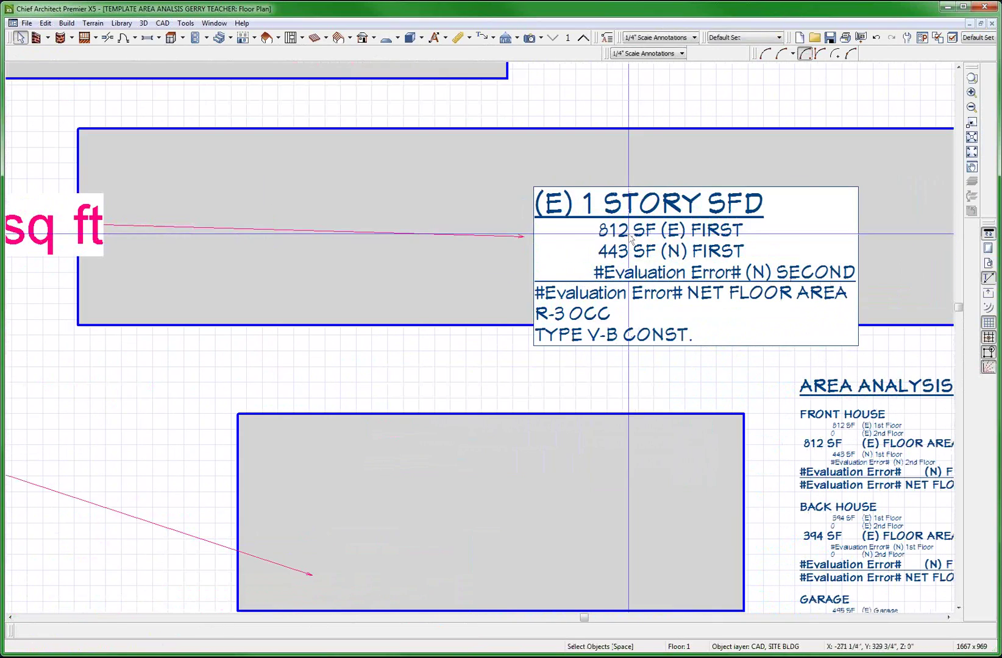
{"action": "scroll", "coordinate": [609, 235], "scroll_direction": "down", "scroll_amount": 3}
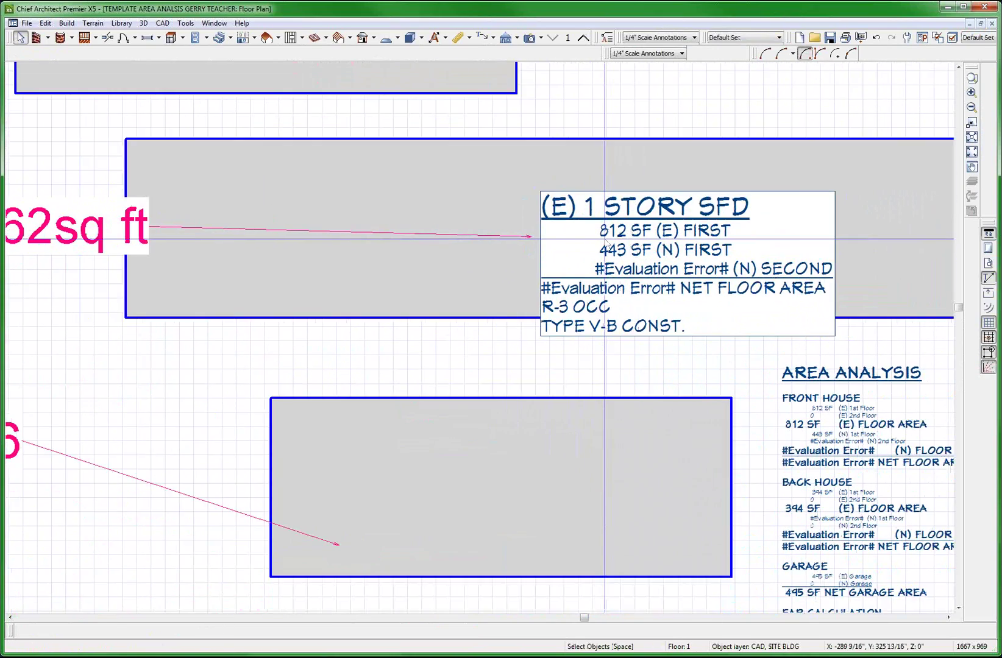
{"action": "scroll", "coordinate": [722, 378], "scroll_direction": "up", "scroll_amount": 2}
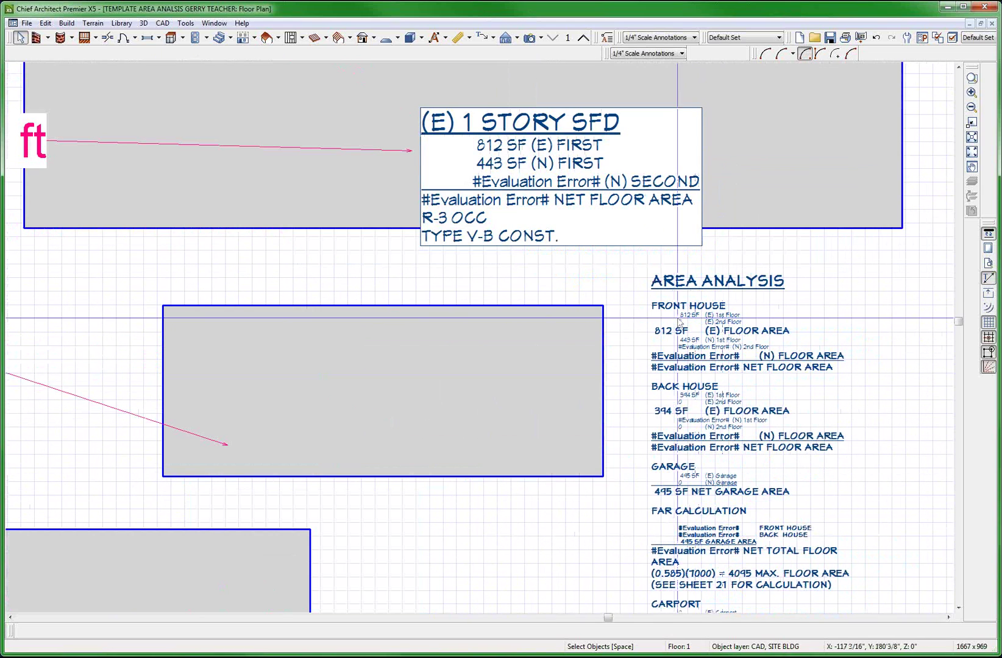
- Drag the (E) FRONT FIRST area's right edge left, shrinking it from 811.62 to 698.37 sq ft
{"action": "left_click", "coordinate": [901, 162]}
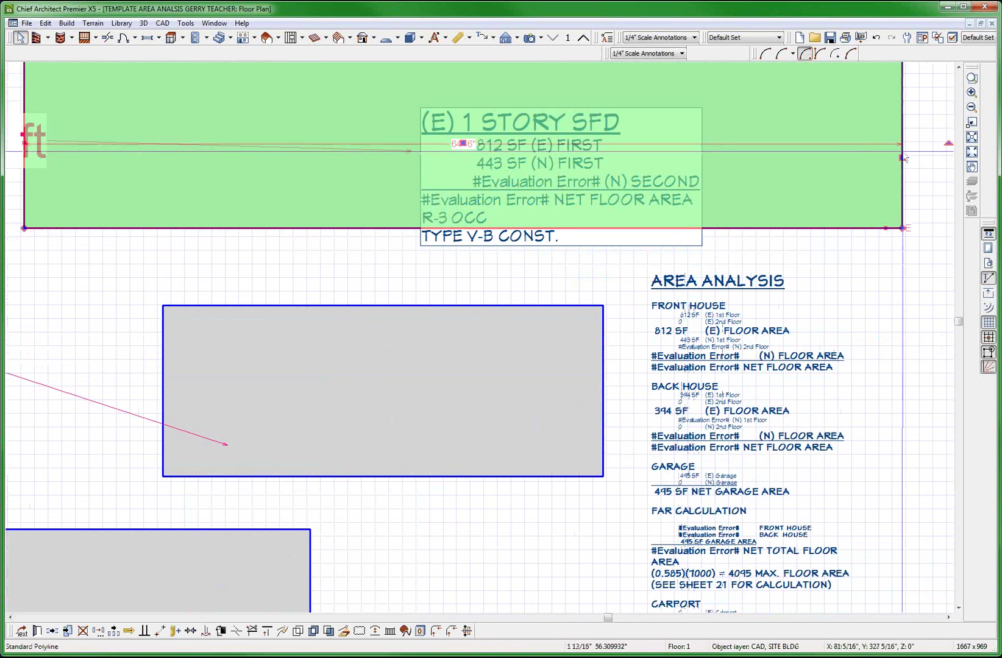
{"action": "left_click_drag", "start_coordinate": [902, 163], "coordinate": [780, 189]}
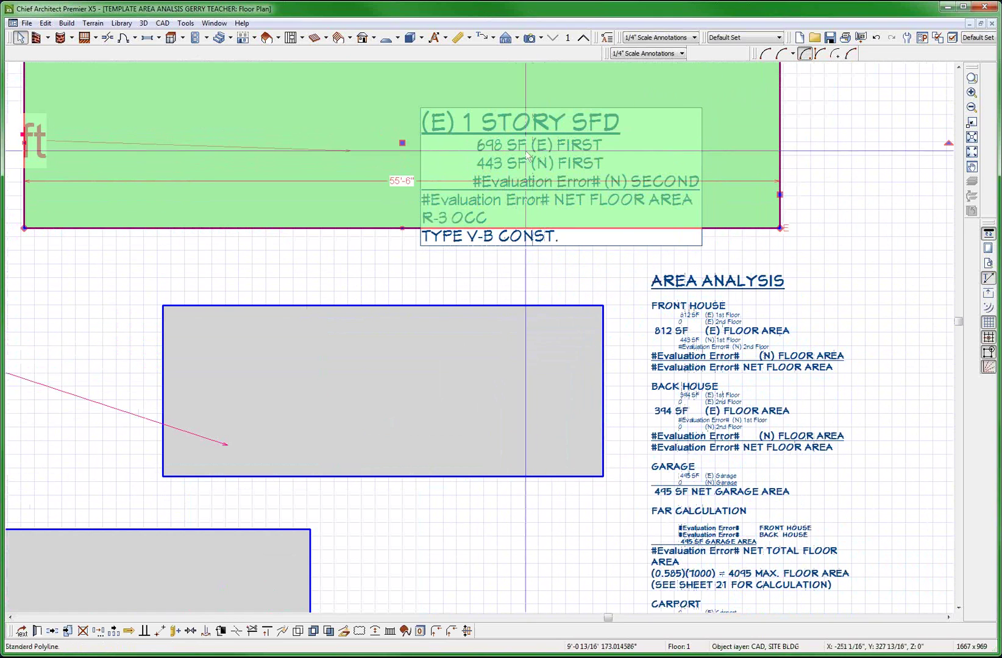
{"action": "left_click", "coordinate": [719, 368]}
{"action": "scroll", "coordinate": [719, 368], "scroll_direction": "down", "scroll_amount": 1}
{"action": "scroll", "coordinate": [701, 341], "scroll_direction": "up", "scroll_amount": 3}
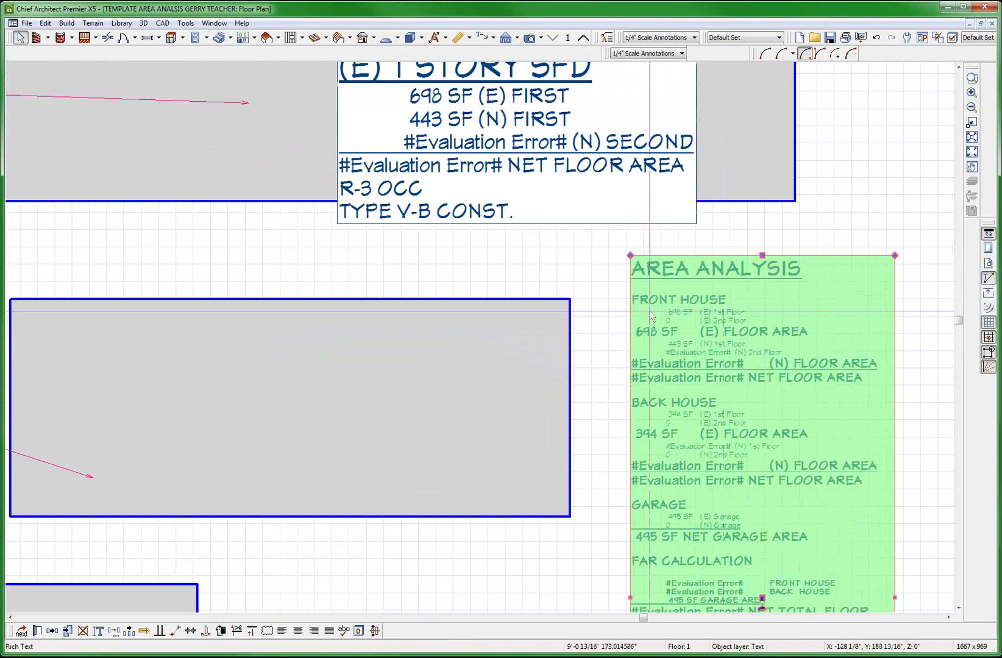
{"action": "scroll", "coordinate": [685, 315], "scroll_direction": "up", "scroll_amount": 1}
{"action": "key", "text": "Escape"}
- Zoom around the plan to check the Area Analysis now showing 698 SF
{"action": "scroll", "coordinate": [686, 315], "scroll_direction": "down", "scroll_amount": 2}
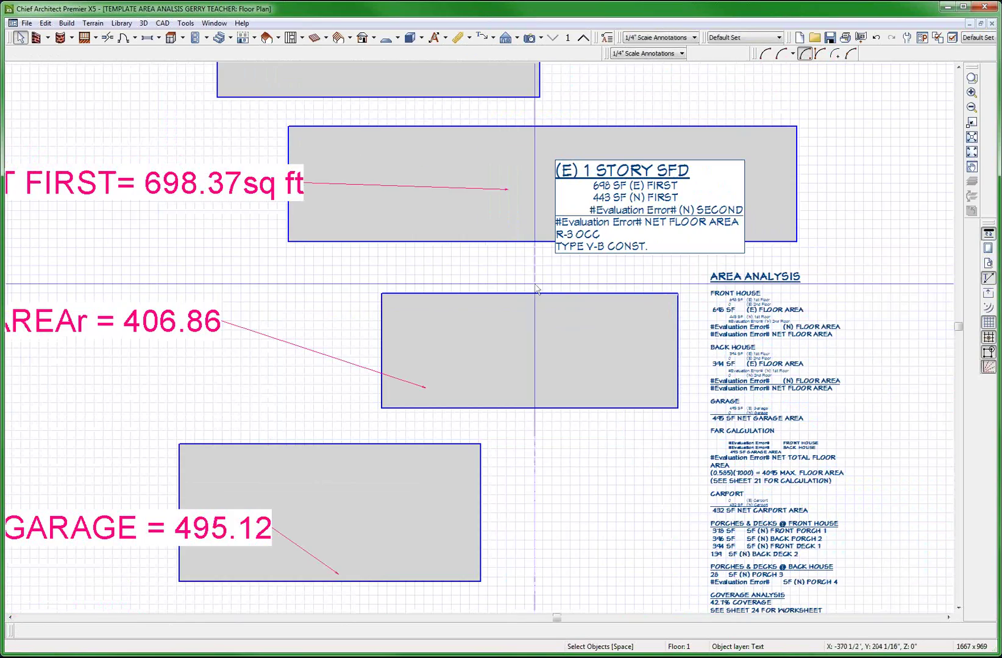
{"action": "scroll", "coordinate": [282, 231], "scroll_direction": "down", "scroll_amount": 4}
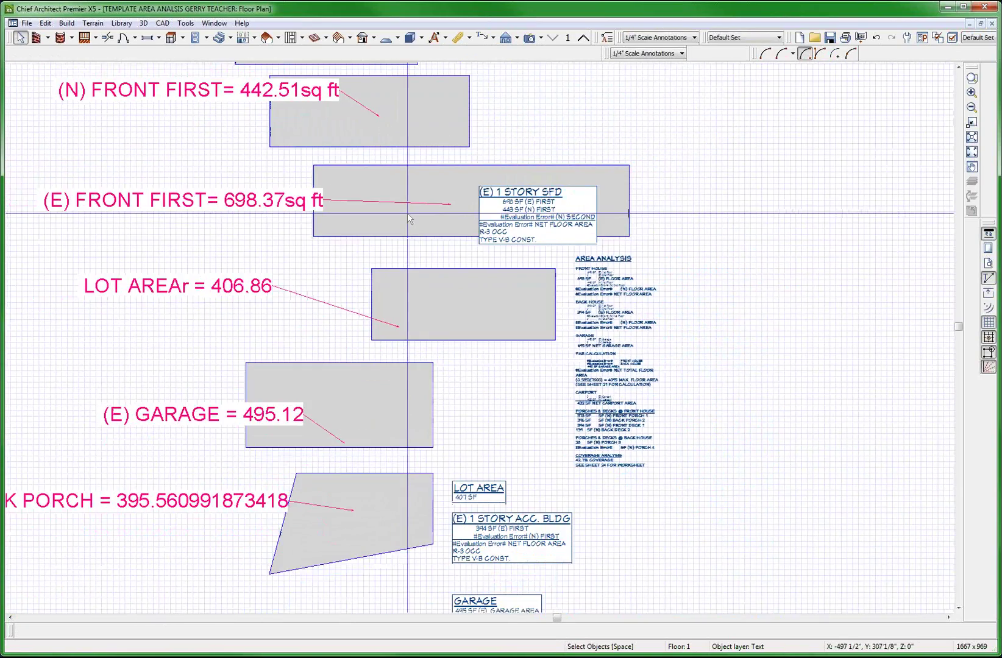
{"action": "scroll", "coordinate": [633, 241], "scroll_direction": "down", "scroll_amount": 1}
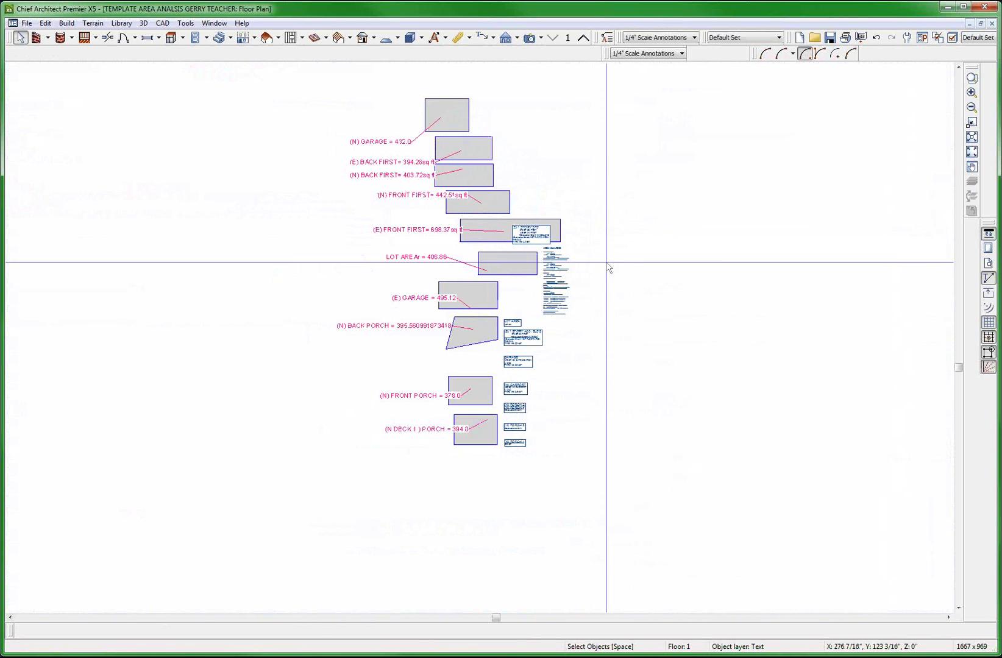
{"action": "scroll", "coordinate": [628, 247], "scroll_direction": "up", "scroll_amount": 1}
{"action": "scroll", "coordinate": [628, 250], "scroll_direction": "down", "scroll_amount": 1}
{"action": "scroll", "coordinate": [631, 147], "scroll_direction": "up", "scroll_amount": 1}
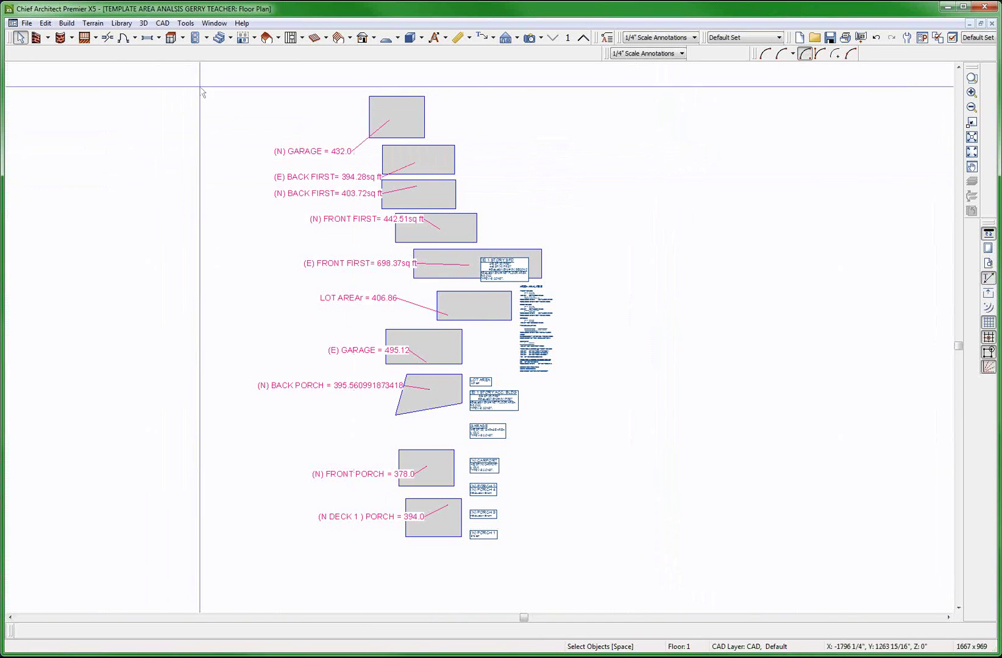
- Marquee-select all 40 area objects and labels and paste them into a new Untitled 2 plan
{"action": "left_click_drag", "start_coordinate": [213, 77], "coordinate": [655, 420]}
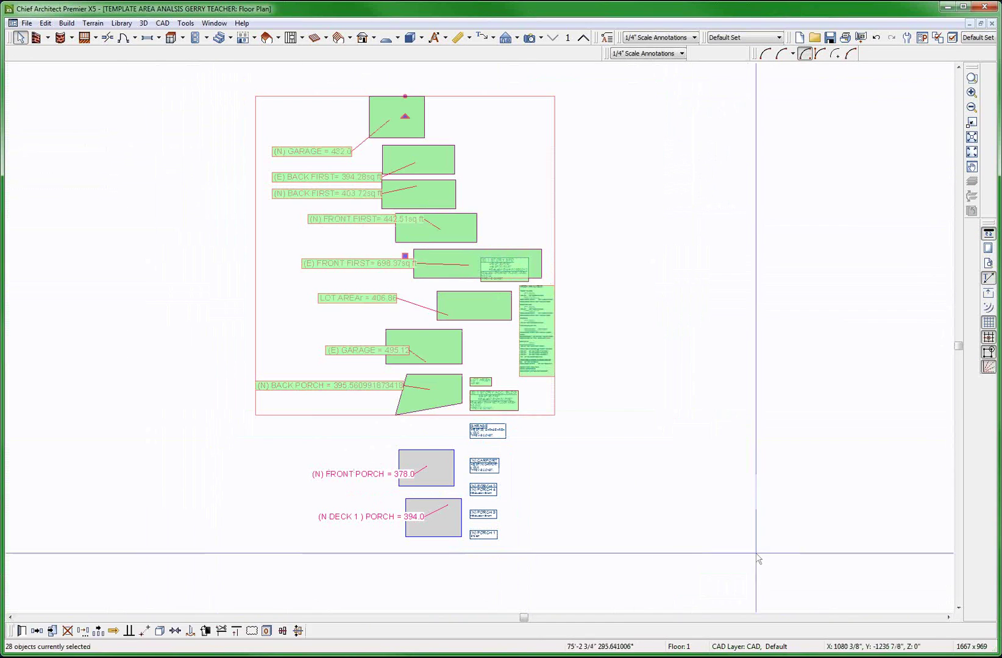
{"action": "left_click", "coordinate": [692, 515]}
{"action": "mouse_move", "coordinate": [206, 69]}
{"action": "left_mouse_down"}
{"action": "mouse_move", "coordinate": [343, 237]}
{"action": "mouse_move", "coordinate": [819, 458]}
{"action": "mouse_move", "coordinate": [756, 567]}
{"action": "left_mouse_up"}
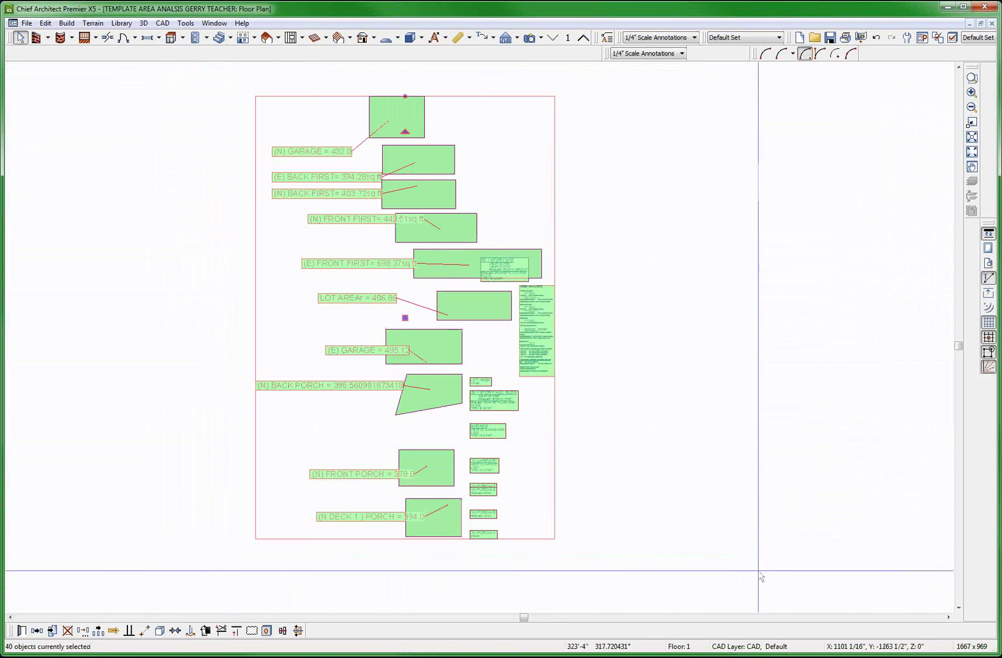
{"action": "key", "text": "ctrl+n"}
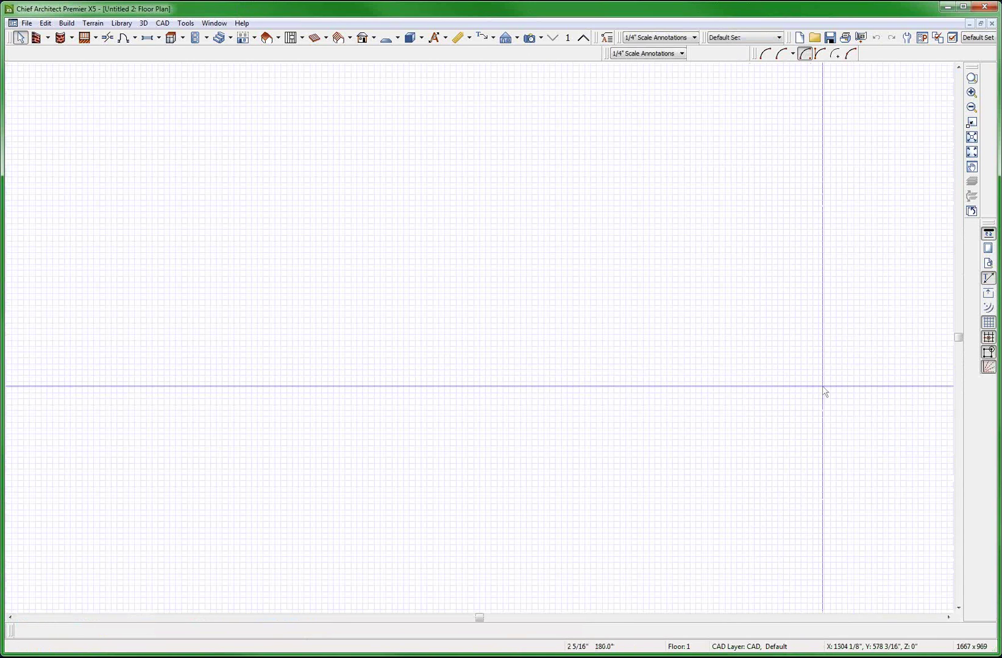
{"action": "key", "text": "ctrl+v"}
{"action": "scroll", "coordinate": [639, 327], "scroll_direction": "up", "scroll_amount": 3}
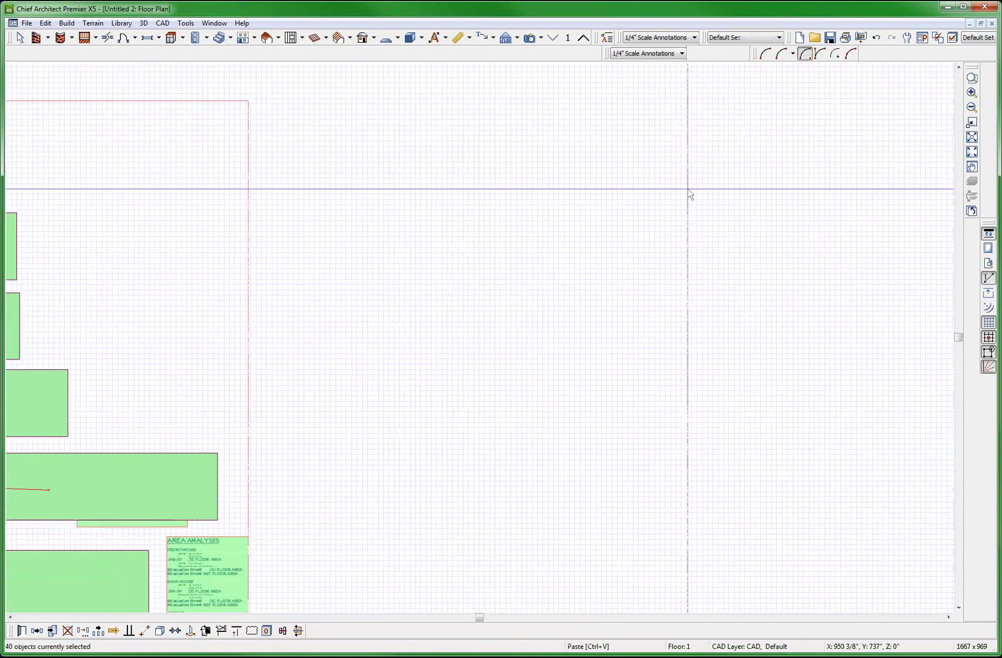
{"action": "scroll", "coordinate": [432, 421], "scroll_direction": "up", "scroll_amount": 4}
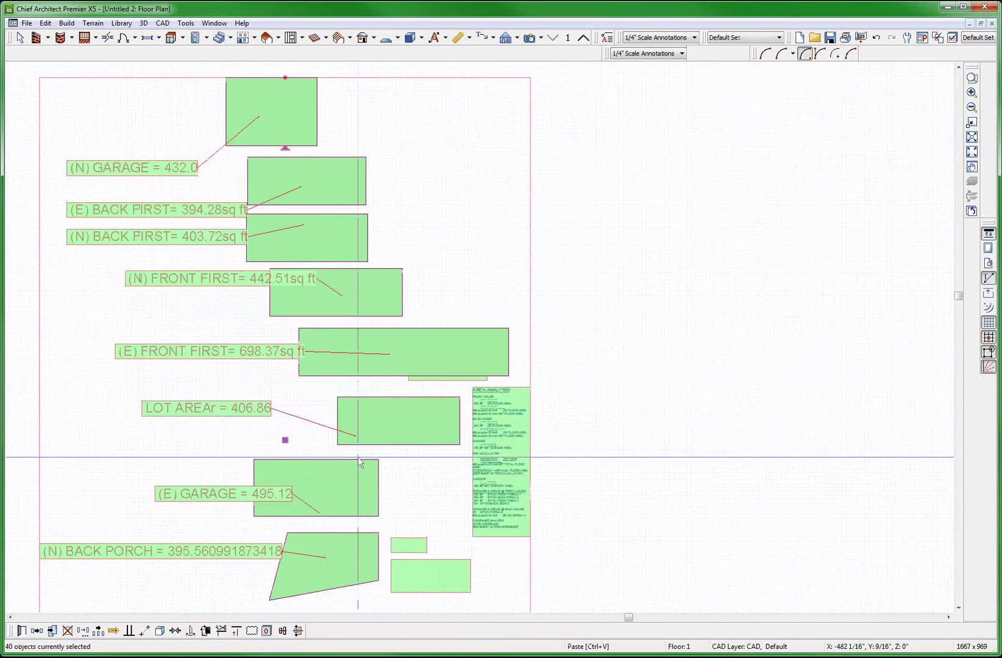
- In Untitled 2, drag the copied (E) FRONT FIRST area's right edge left to 499.14 sq ft
{"action": "key", "text": "space"}
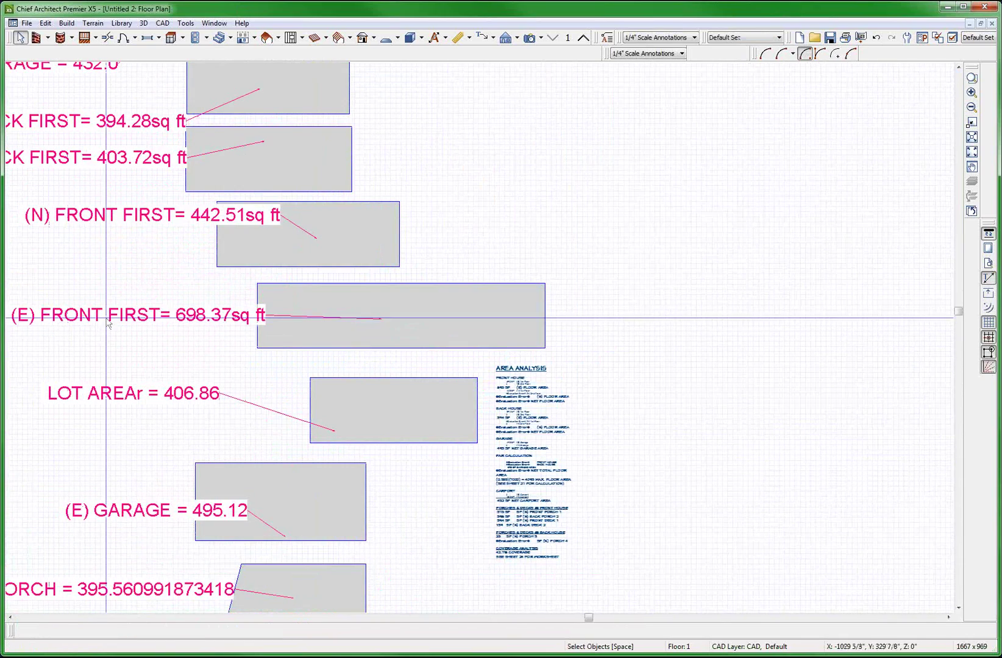
{"action": "left_click", "coordinate": [545, 315]}
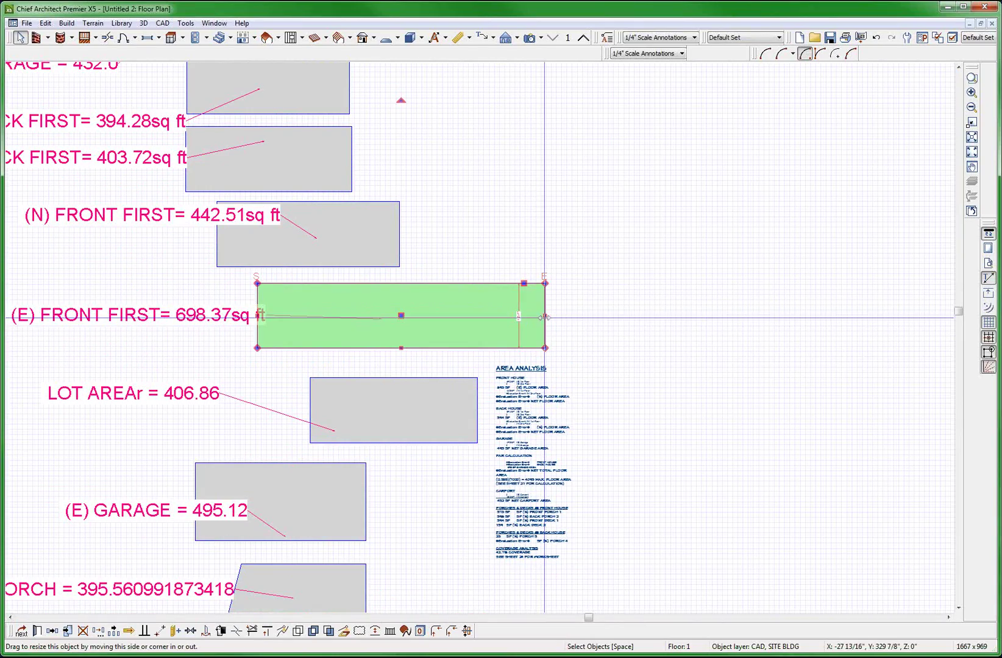
{"action": "left_click_drag", "start_coordinate": [545, 315], "coordinate": [464, 357]}
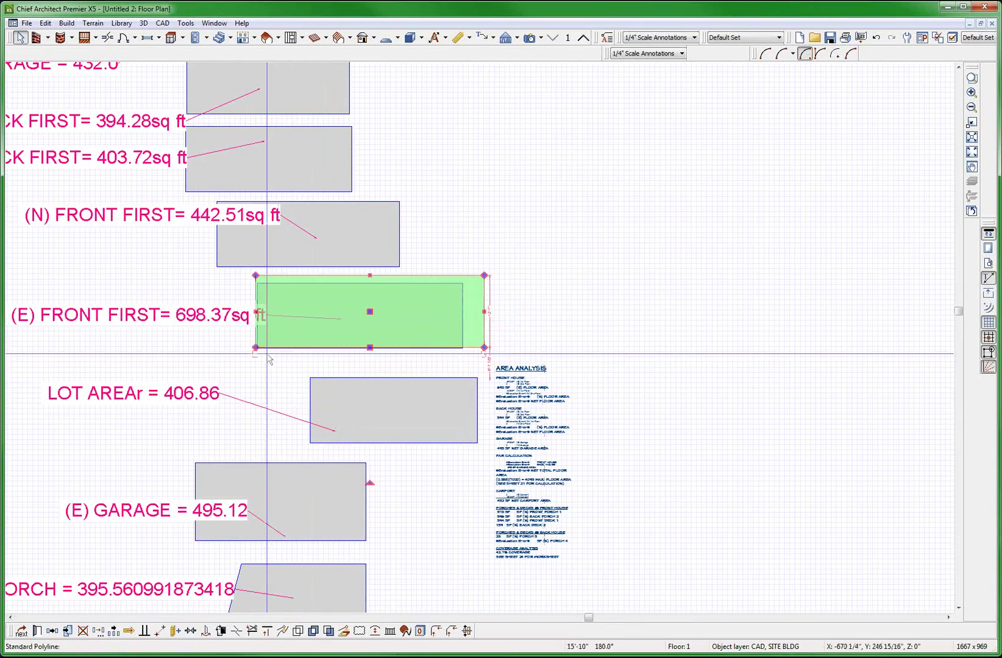
{"action": "scroll", "coordinate": [270, 359], "scroll_direction": "up", "scroll_amount": 1}
{"action": "scroll", "coordinate": [382, 436], "scroll_direction": "up", "scroll_amount": 4}
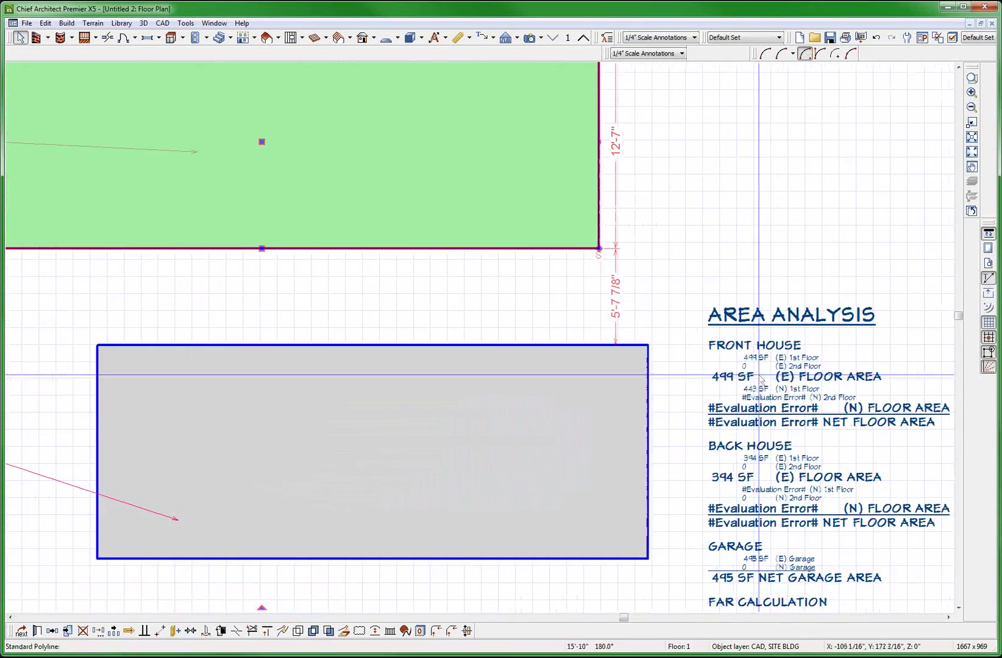
{"action": "scroll", "coordinate": [664, 340], "scroll_direction": "down", "scroll_amount": 5}
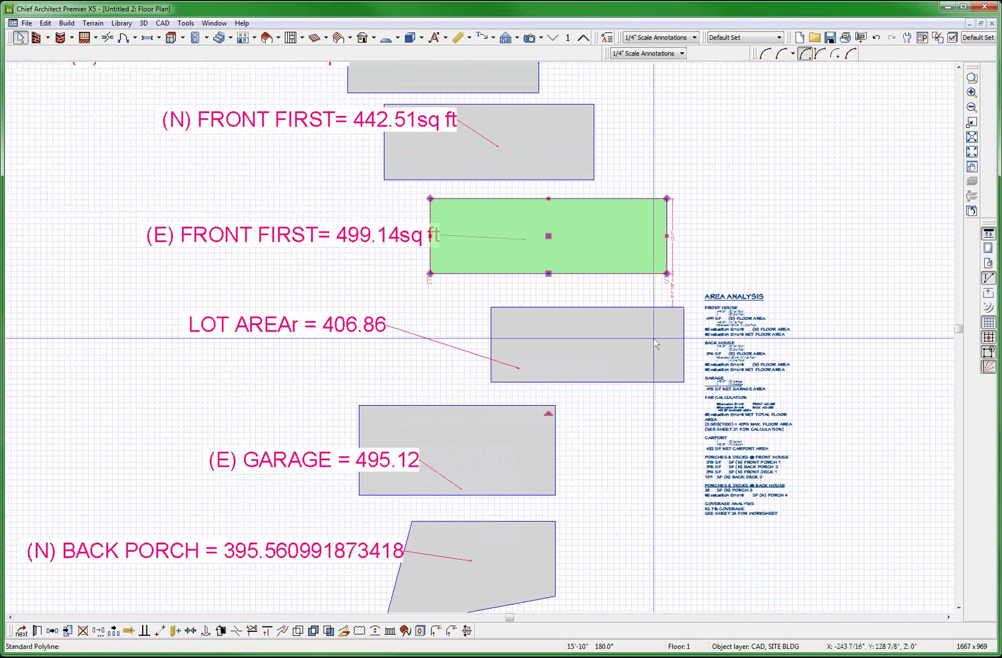
{"action": "scroll", "coordinate": [607, 285], "scroll_direction": "down", "scroll_amount": 2}
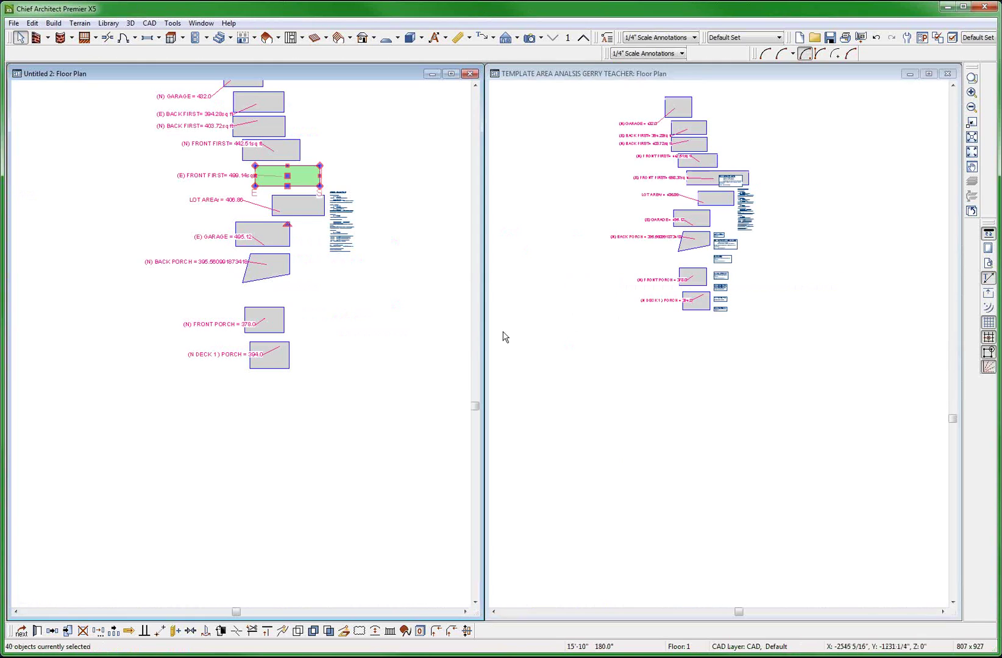
- Copy the template's (E) FRONT FIRST area label and paste it into Untitled 2
{"action": "left_click", "coordinate": [605, 323]}
{"action": "scroll", "coordinate": [742, 177], "scroll_direction": "up", "scroll_amount": 3}
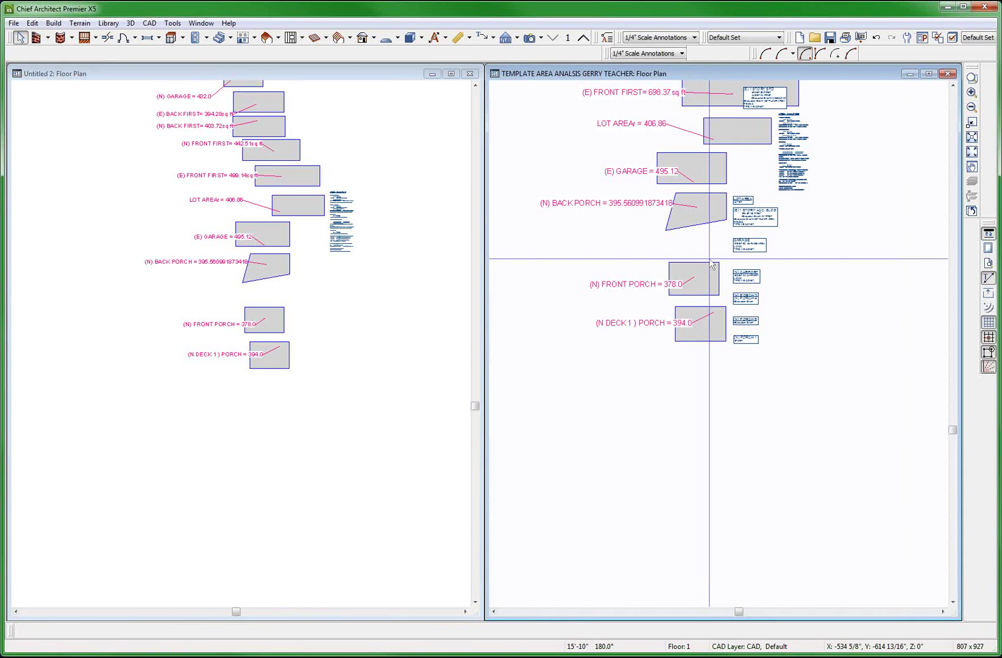
{"action": "scroll", "coordinate": [744, 174], "scroll_direction": "up", "scroll_amount": 3}
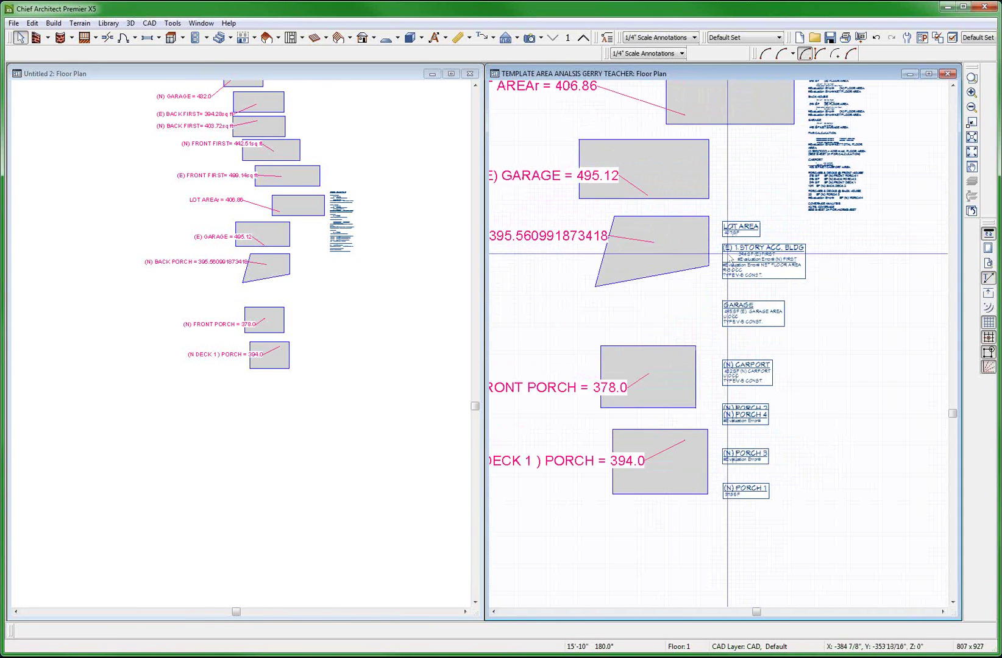
{"action": "scroll", "coordinate": [705, 164], "scroll_direction": "down", "scroll_amount": 2}
{"action": "left_click", "coordinate": [747, 147]}
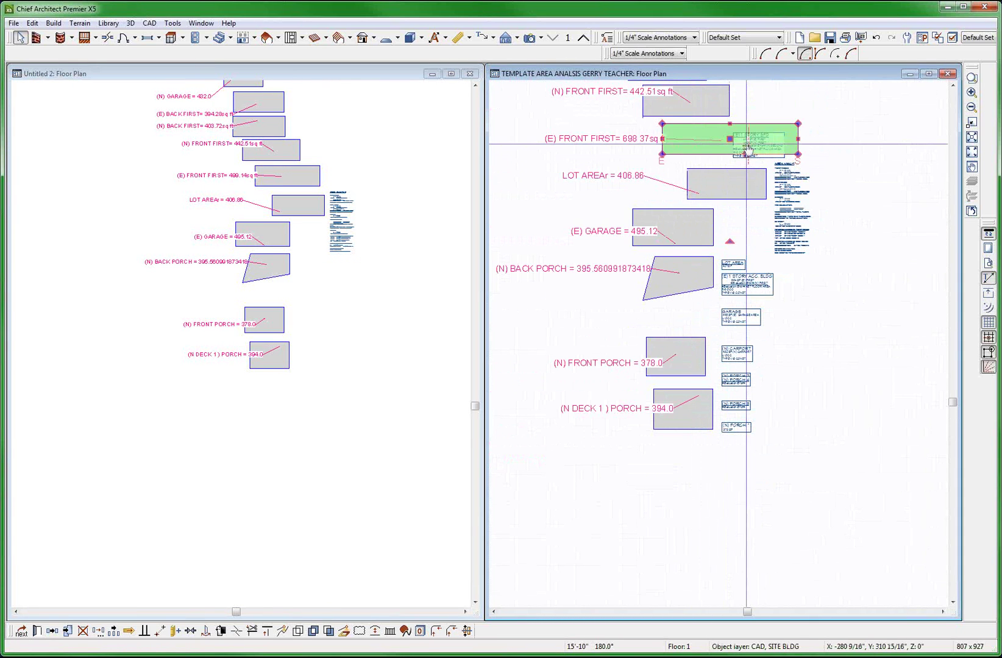
{"action": "left_click", "coordinate": [746, 146]}
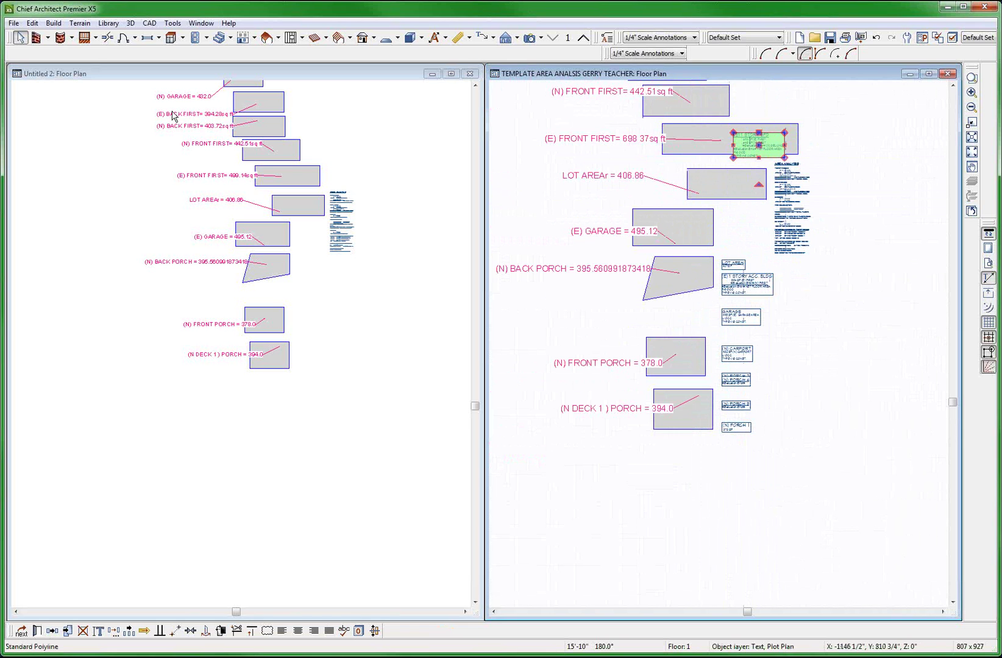
{"action": "key", "text": "ctrl+c"}
{"action": "left_click", "coordinate": [391, 244]}
{"action": "key", "text": "ctrl+v"}
- Place and reposition the pasted label in Untitled 2, then delete it
{"action": "scroll", "coordinate": [302, 174], "scroll_direction": "up", "scroll_amount": 3}
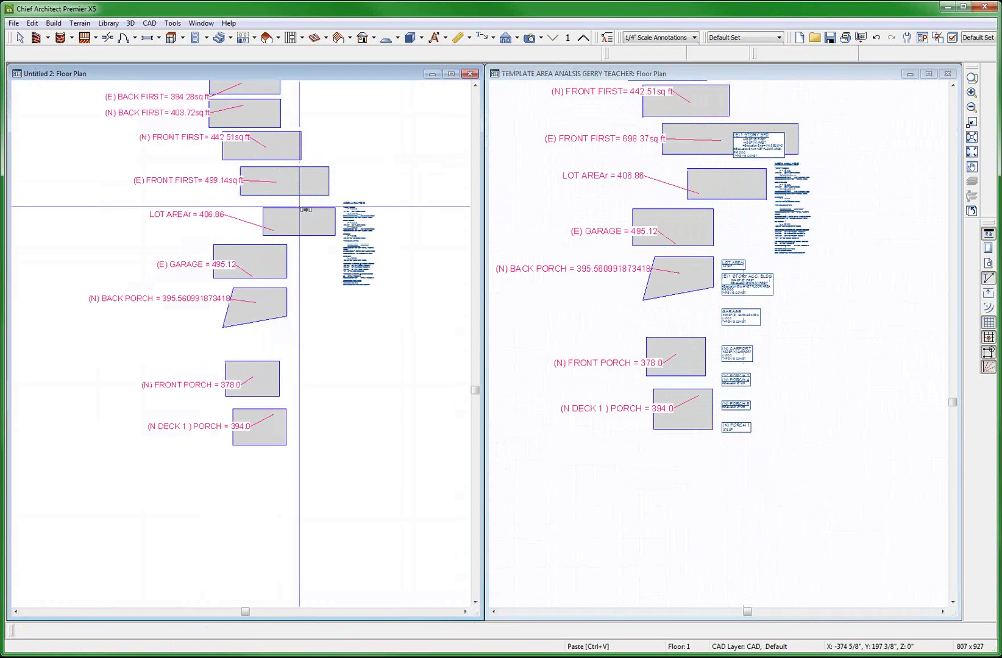
{"action": "left_click", "coordinate": [302, 183]}
{"action": "scroll", "coordinate": [332, 182], "scroll_direction": "up", "scroll_amount": 5}
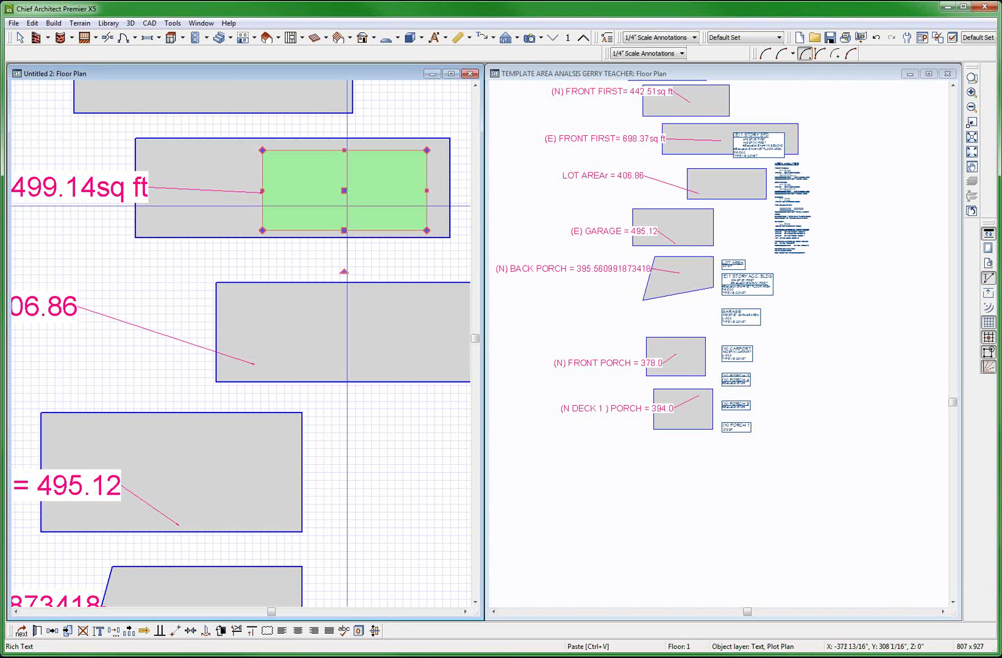
{"action": "scroll", "coordinate": [340, 193], "scroll_direction": "down", "scroll_amount": 3}
{"action": "left_click_drag", "start_coordinate": [333, 205], "coordinate": [393, 125]}
{"action": "scroll", "coordinate": [407, 207], "scroll_direction": "up", "scroll_amount": 3}
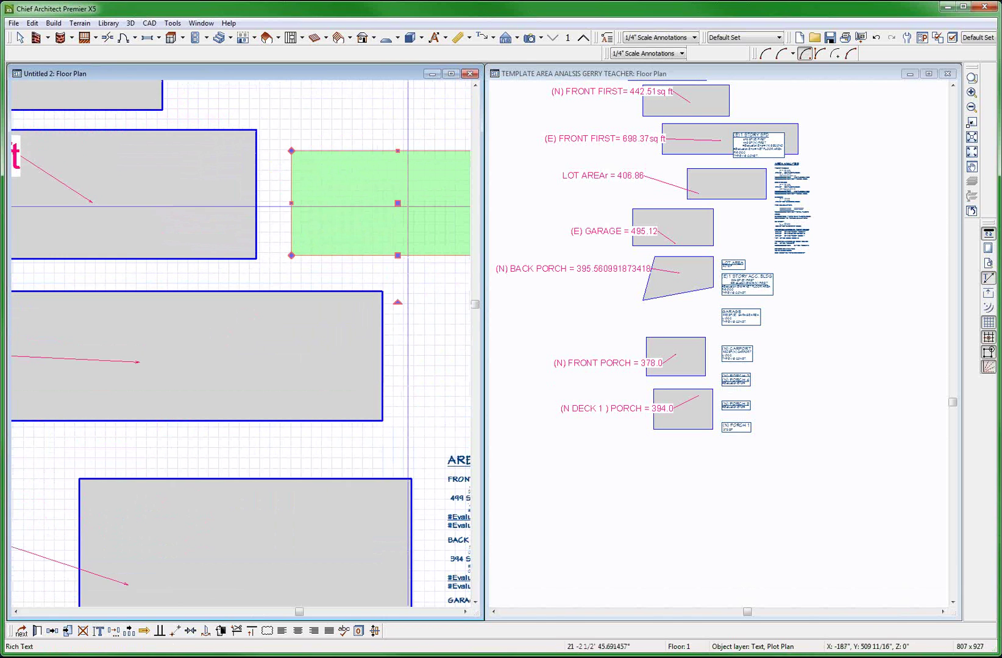
{"action": "key", "text": "Delete"}
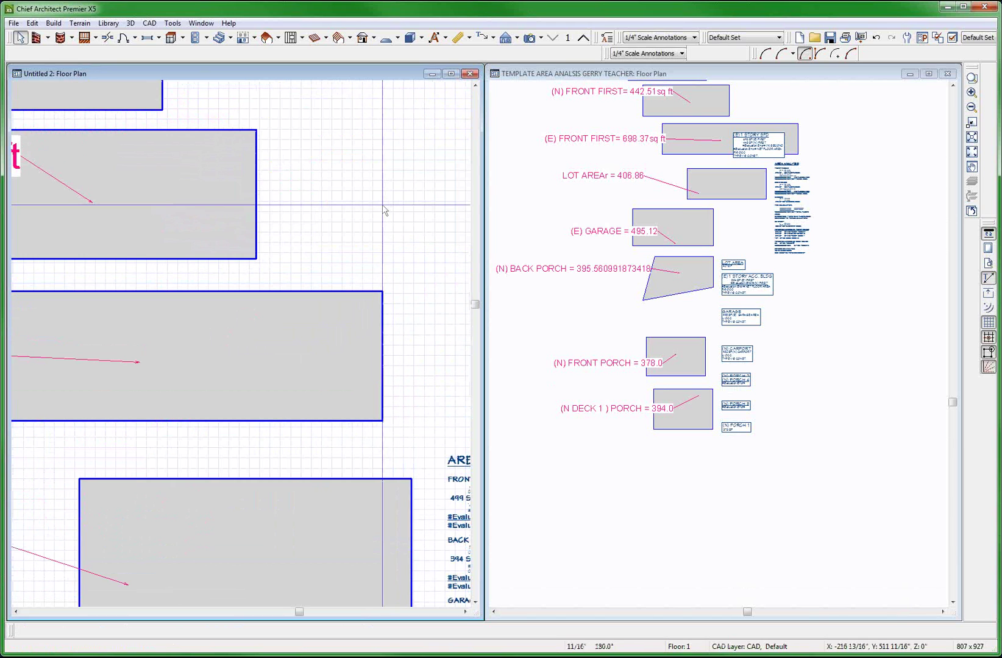
- Select the template's (E) 1 STORY SFD text box for copying into Untitled 2
{"action": "scroll", "coordinate": [384, 211], "scroll_direction": "down", "scroll_amount": 1}
{"action": "scroll", "coordinate": [384, 210], "scroll_direction": "down", "scroll_amount": 1}
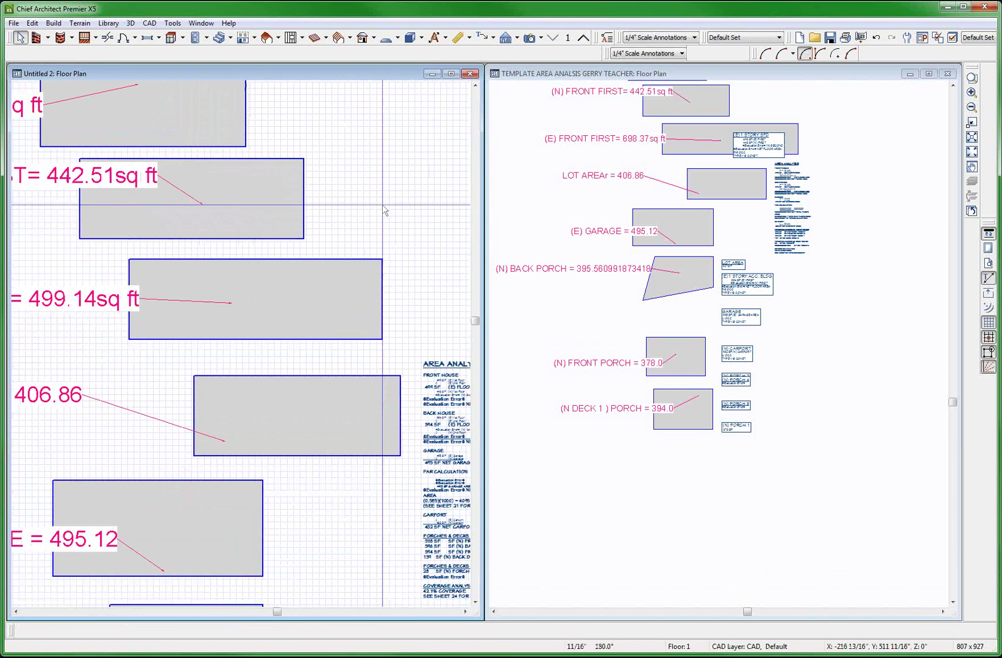
{"action": "left_click", "coordinate": [747, 154]}
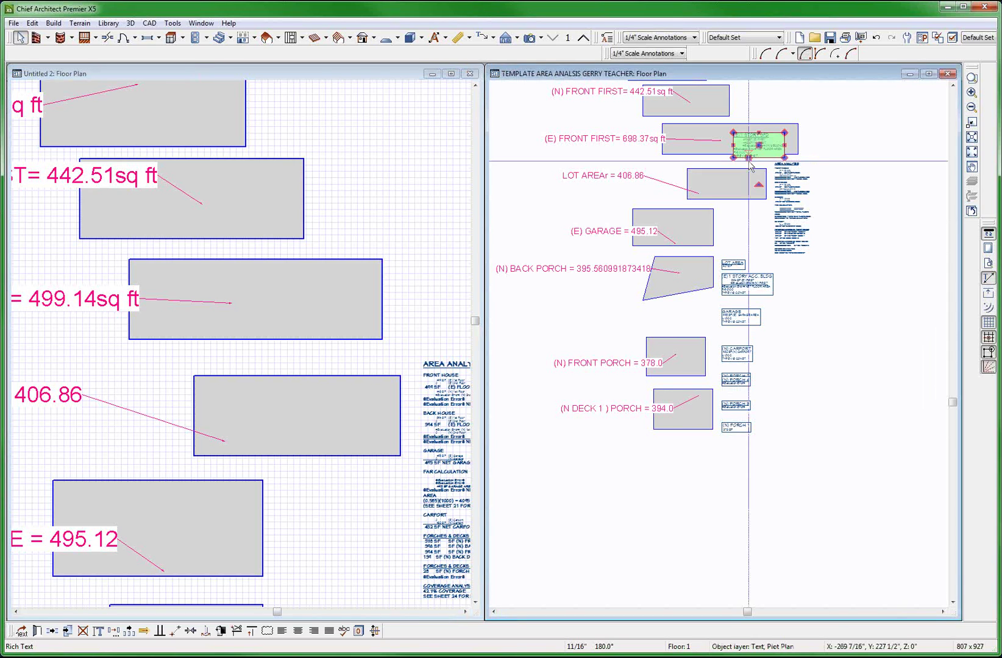
{"action": "left_click", "coordinate": [440, 255]}
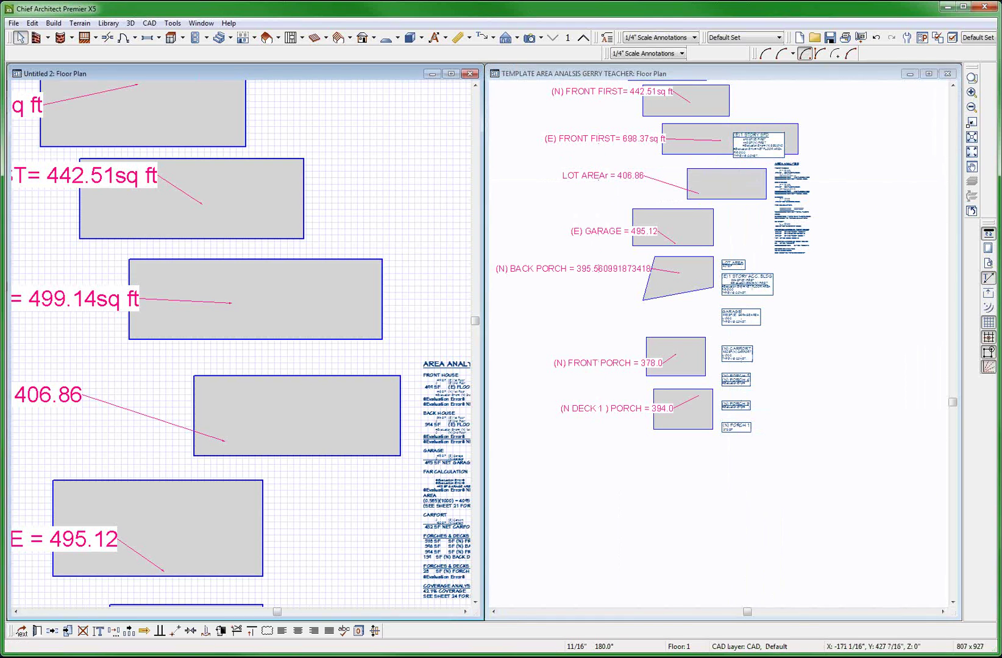
{"action": "scroll", "coordinate": [440, 250], "scroll_direction": "down", "scroll_amount": 2}
{"action": "scroll", "coordinate": [440, 255], "scroll_direction": "up", "scroll_amount": 1}
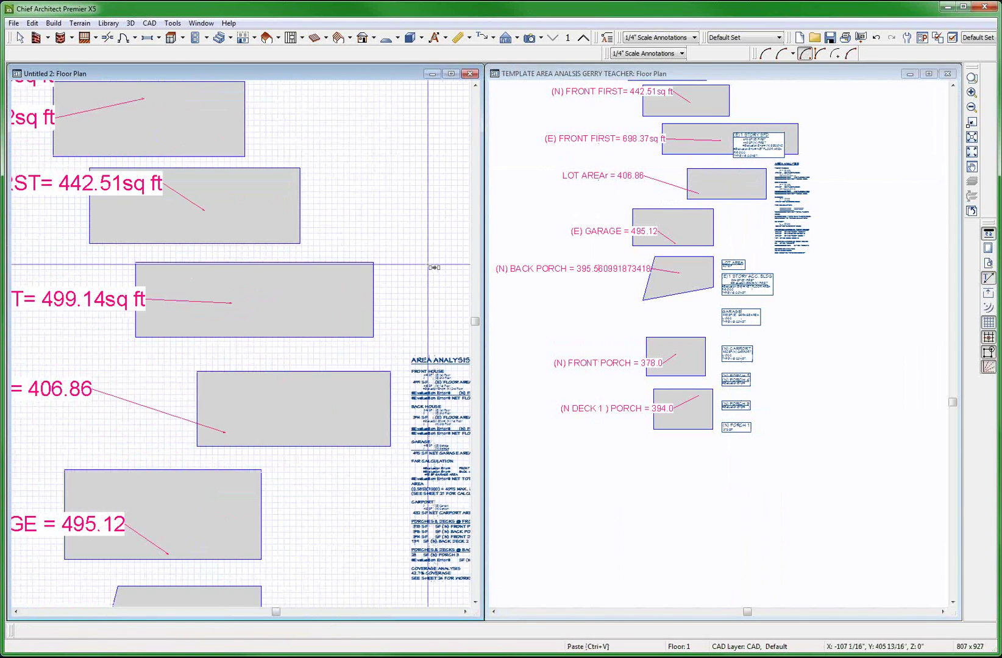
- Paste the (E) 1 STORY SFD text box into Untitled 2 and dismiss the Object Layer Properties dialog
{"action": "key", "text": "ctrl+v"}
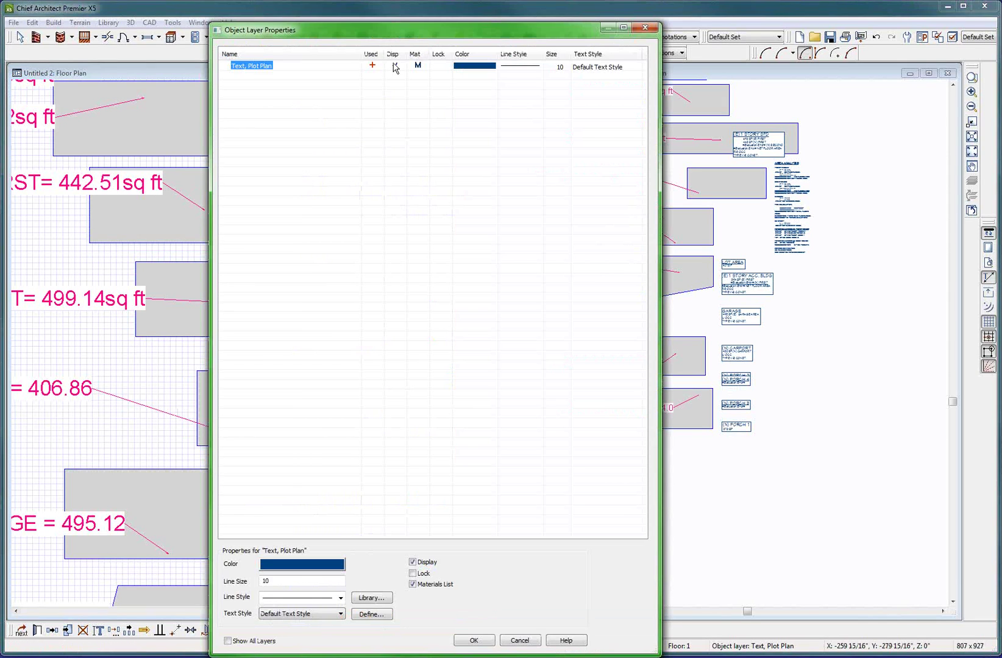
{"action": "key", "text": "Return"}
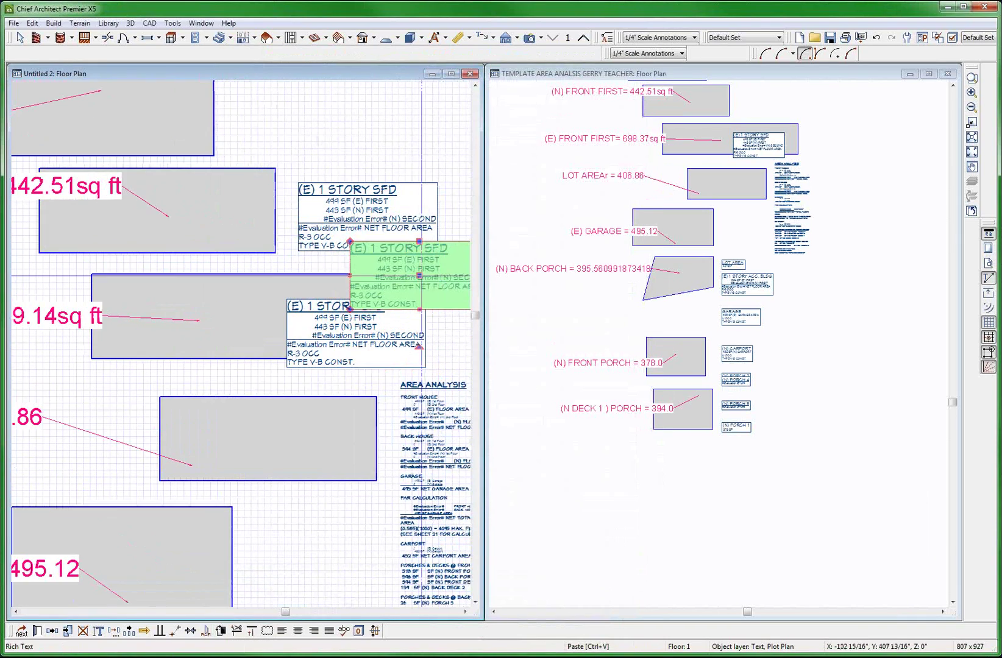
{"action": "scroll", "coordinate": [318, 389], "scroll_direction": "up", "scroll_amount": 2}
- Move the pasted (E) 1 STORY SFD text box up beside the 442.51 sq ft front-first area
{"action": "left_click", "coordinate": [321, 377]}
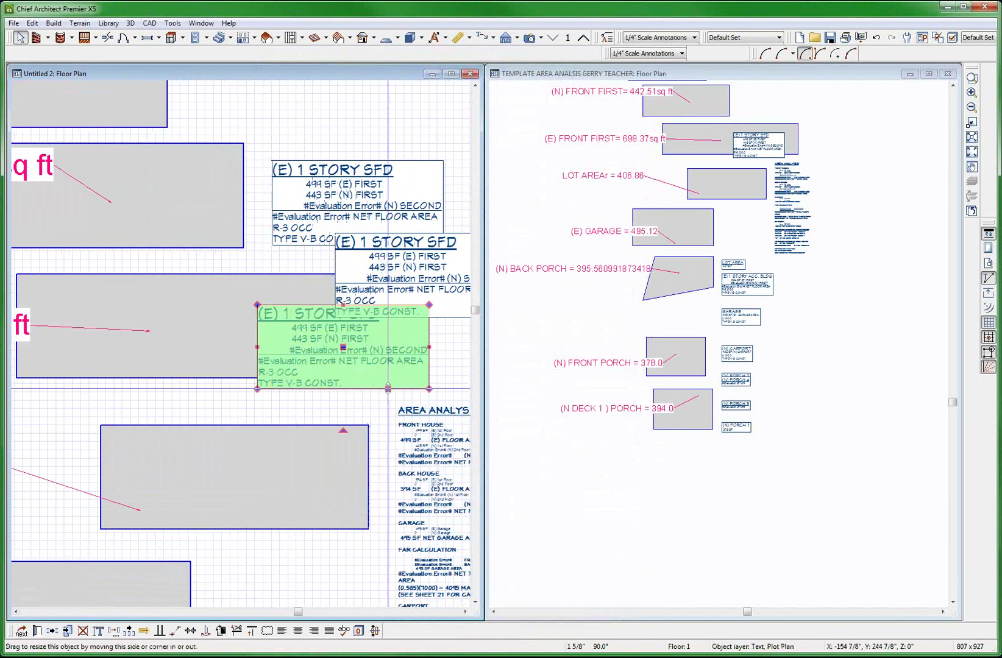
{"action": "left_click", "coordinate": [345, 250]}
{"action": "left_click_drag", "start_coordinate": [344, 250], "coordinate": [344, 250]}
{"action": "left_click", "coordinate": [424, 285]}
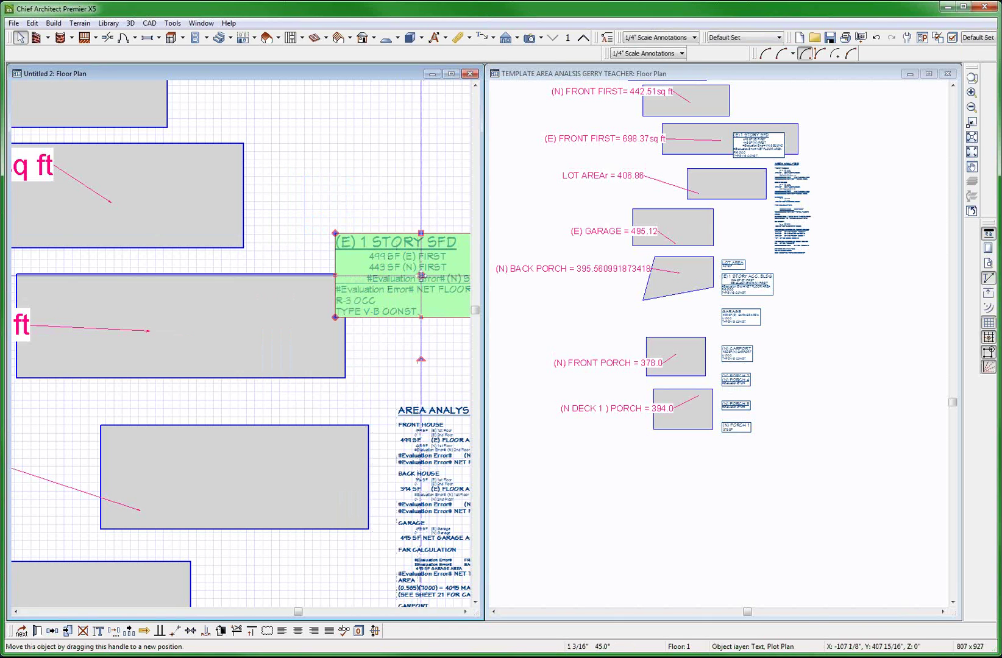
{"action": "left_click_drag", "start_coordinate": [421, 276], "coordinate": [364, 213]}
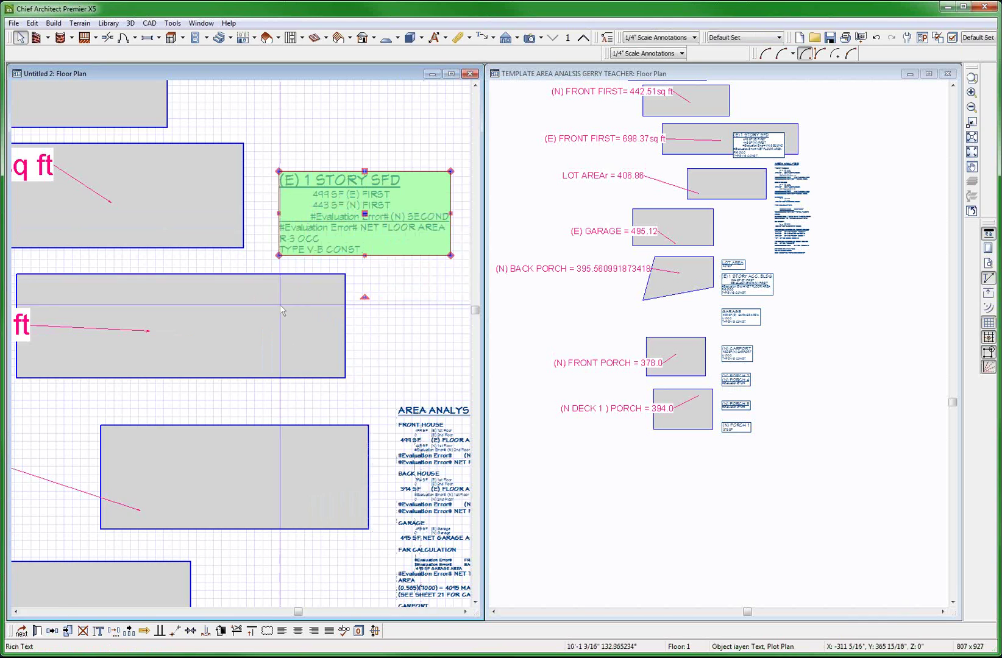
{"action": "scroll", "coordinate": [279, 306], "scroll_direction": "down", "scroll_amount": 2}
{"action": "scroll", "coordinate": [282, 310], "scroll_direction": "down", "scroll_amount": 2}
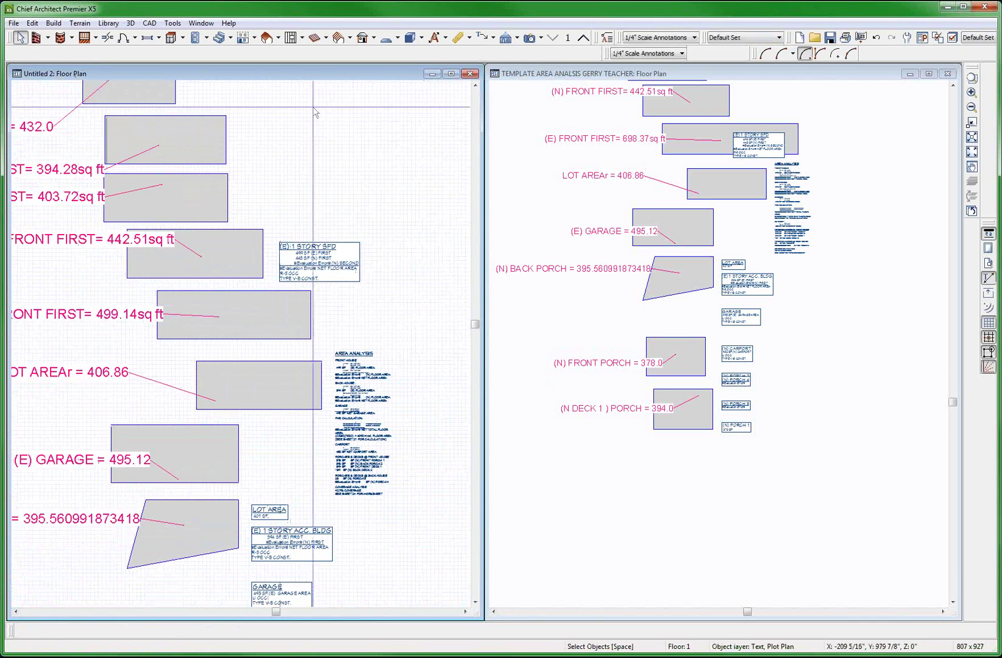
- Maximize the template area-analysis plan window and clear the selection
{"action": "left_click", "coordinate": [927, 74]}
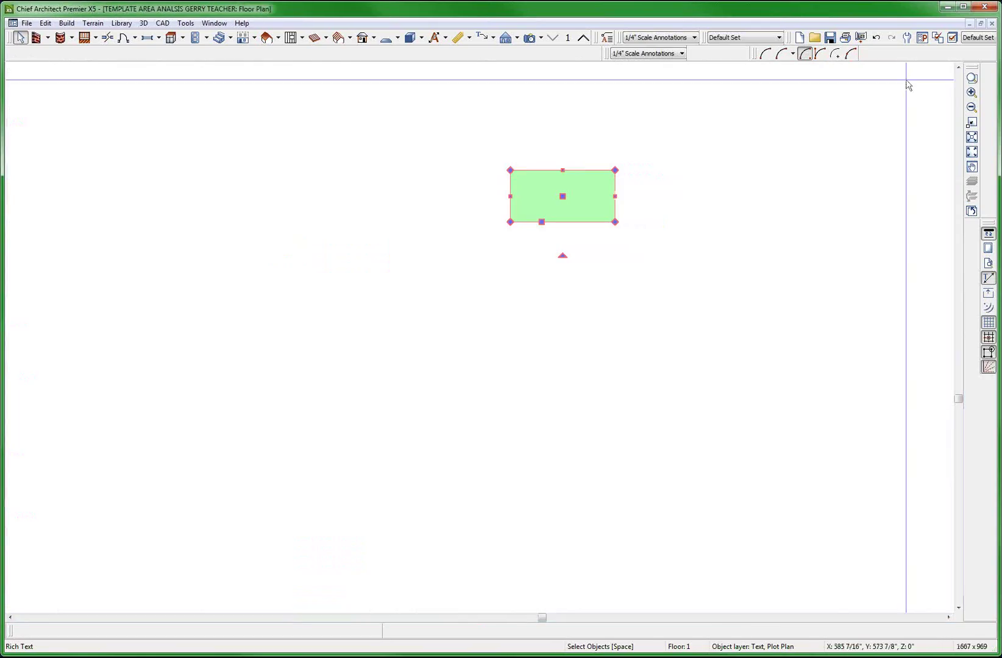
{"action": "scroll", "coordinate": [890, 332], "scroll_direction": "down", "scroll_amount": 1}
{"action": "scroll", "coordinate": [891, 330], "scroll_direction": "up", "scroll_amount": 2}
{"action": "scroll", "coordinate": [889, 330], "scroll_direction": "down", "scroll_amount": 1}
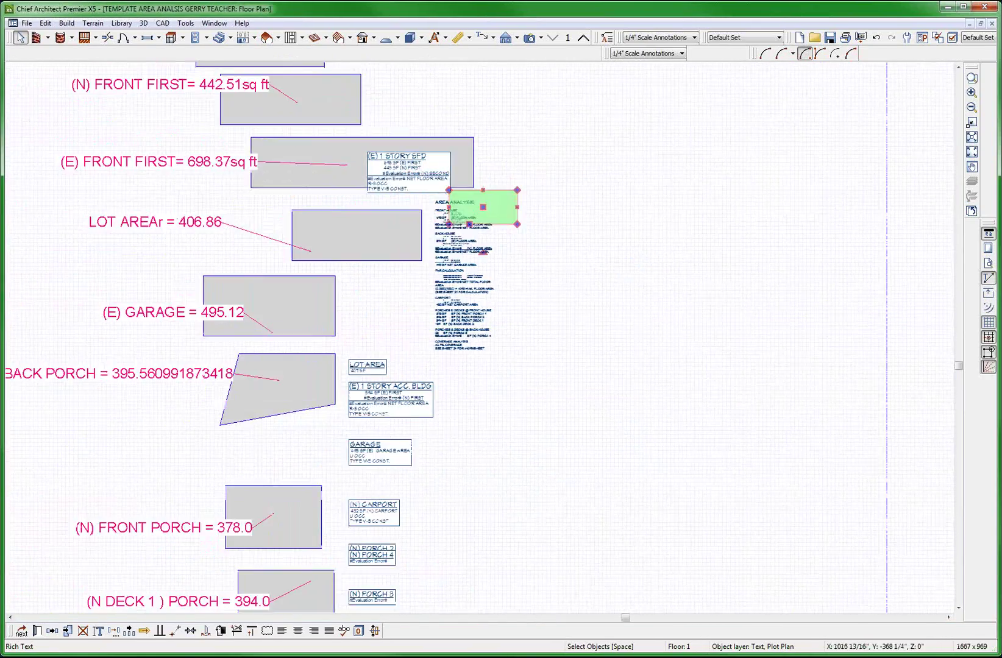
{"action": "scroll", "coordinate": [671, 176], "scroll_direction": "up", "scroll_amount": 2}
{"action": "left_click", "coordinate": [774, 222]}
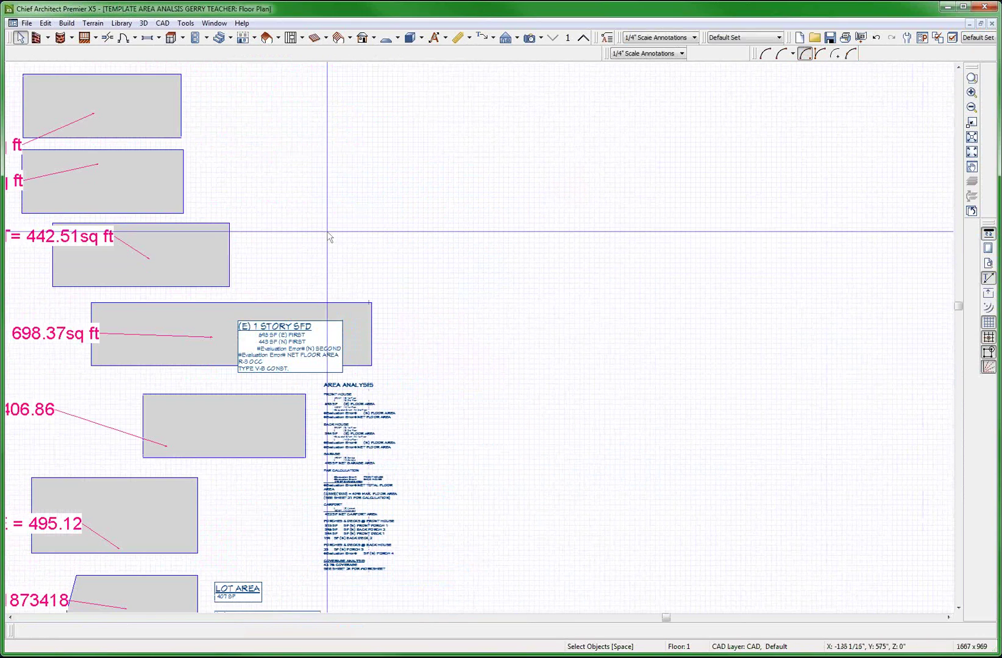
- Start a text note with Y, then cancel the empty Text Specification dialog
{"action": "scroll", "coordinate": [330, 237], "scroll_direction": "up", "scroll_amount": 1}
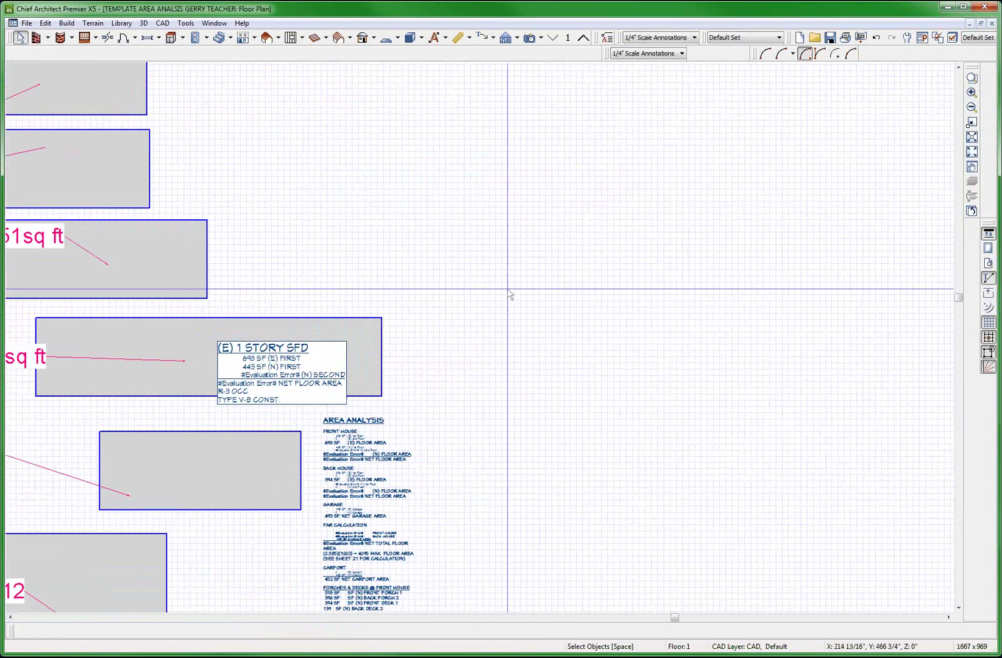
{"action": "key", "text": "y"}
{"action": "left_click", "coordinate": [477, 257]}
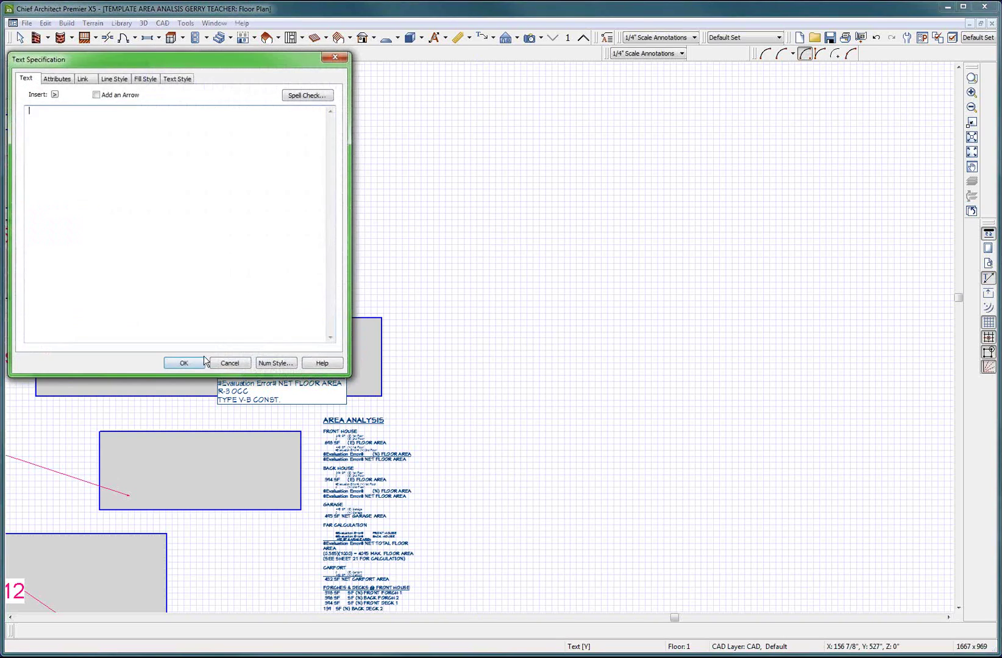
{"action": "left_click", "coordinate": [230, 363]}
{"action": "left_click", "coordinate": [20, 37]}
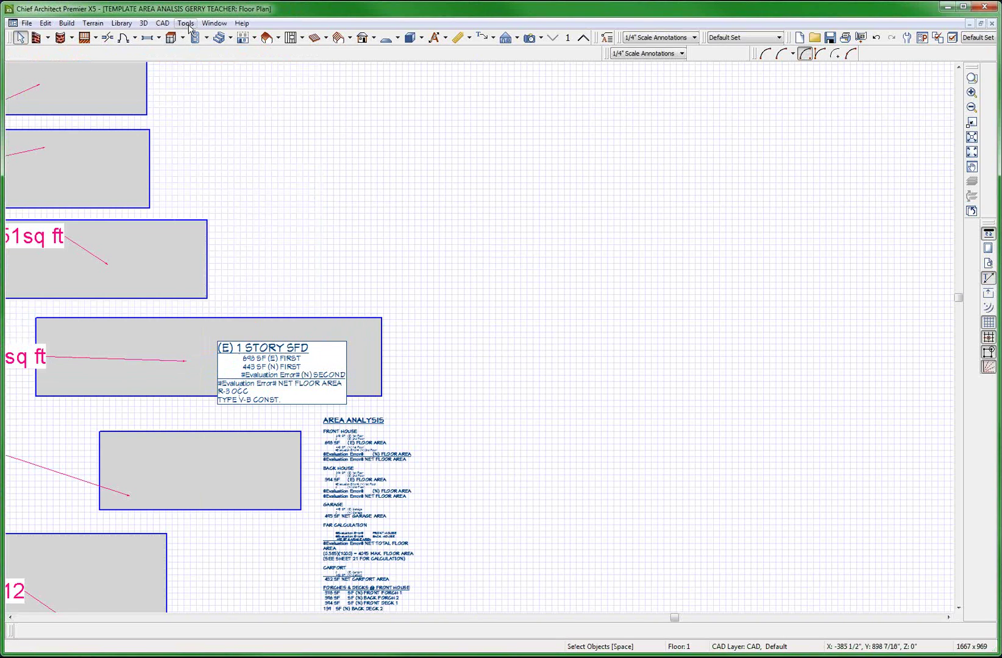
- In Text Macro Management, create the user-defined macro -EXT FIN 1 with value STUCCO
{"action": "left_click", "coordinate": [185, 23]}
{"action": "mouse_move", "coordinate": [162, 23]}
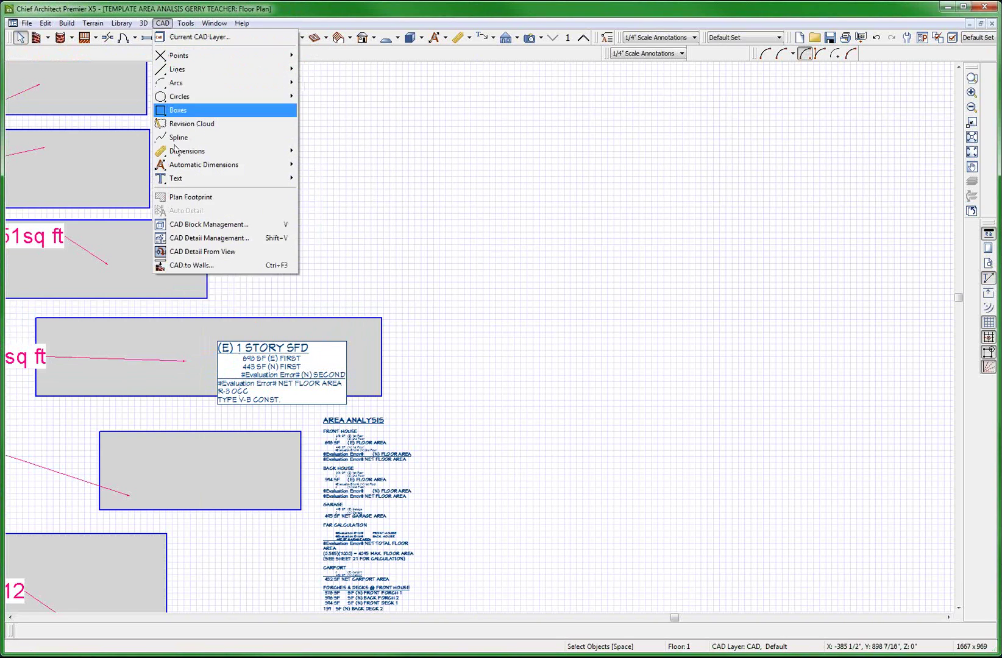
{"action": "mouse_move", "coordinate": [293, 179]}
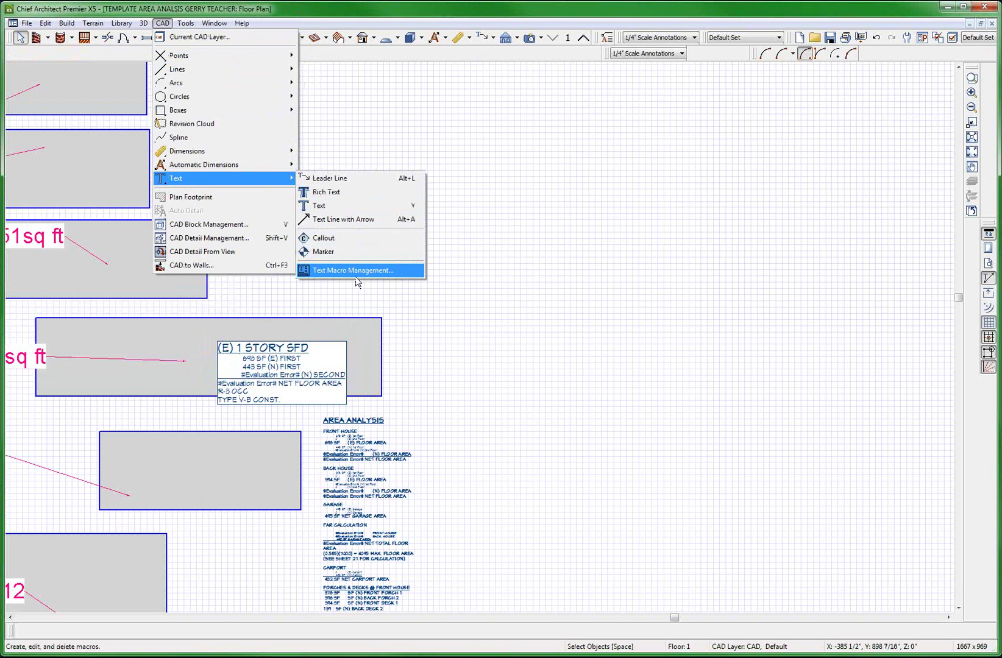
{"action": "left_click", "coordinate": [363, 271]}
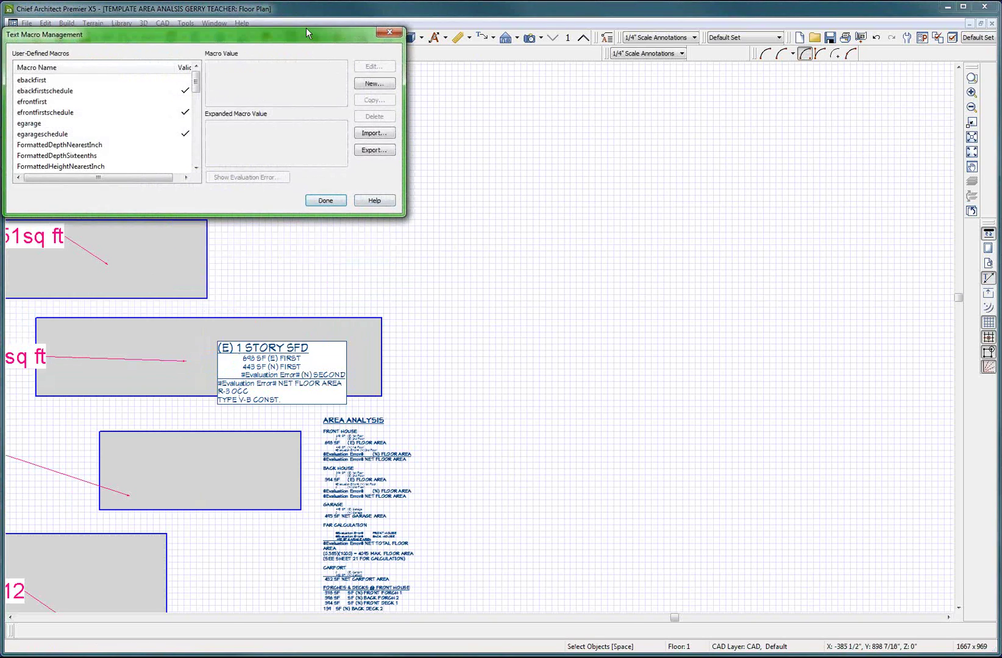
{"action": "left_click_drag", "start_coordinate": [306, 29], "coordinate": [475, 51]}
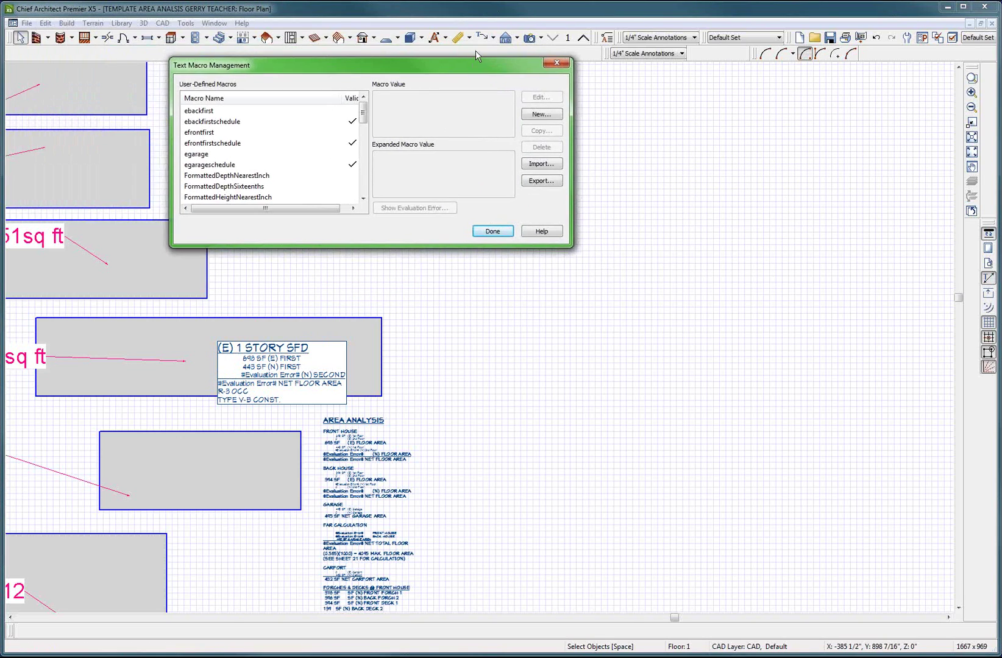
{"action": "left_click", "coordinate": [543, 115]}
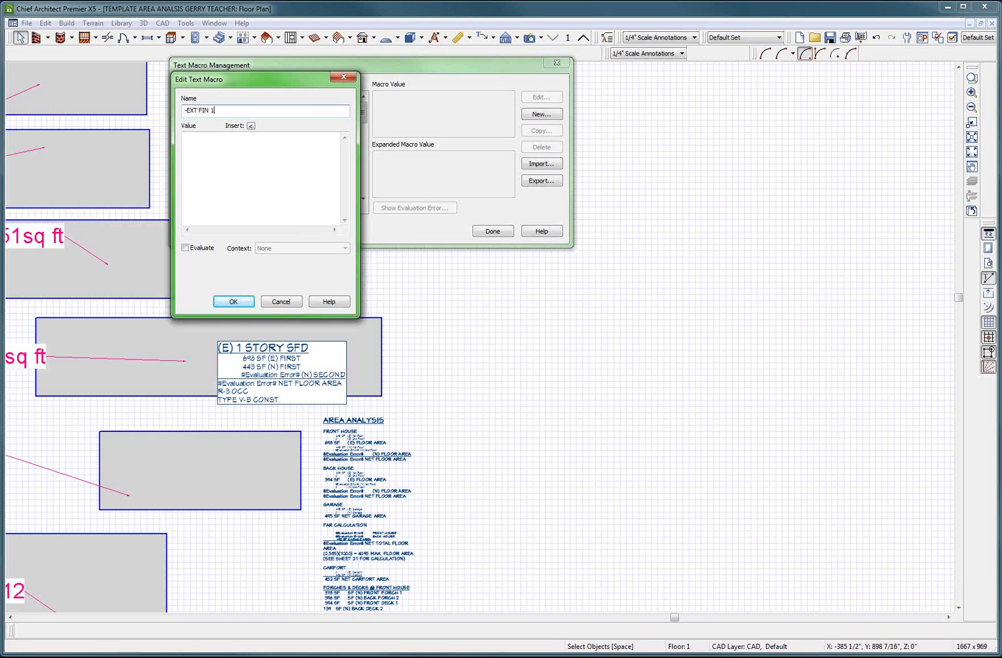
{"action": "left_click", "coordinate": [198, 149]}
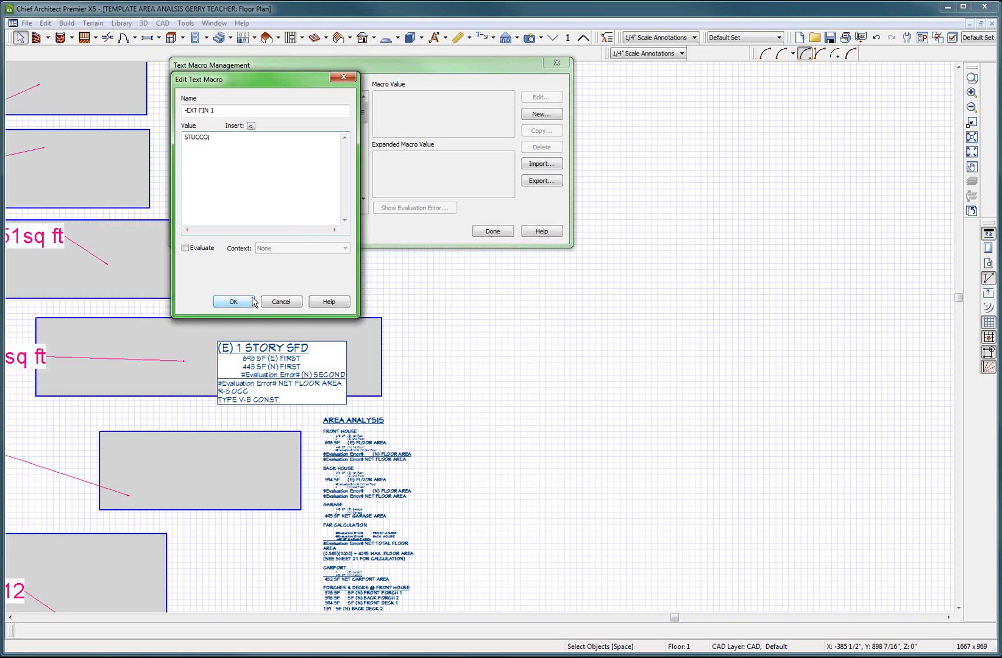
{"action": "left_click", "coordinate": [234, 301]}
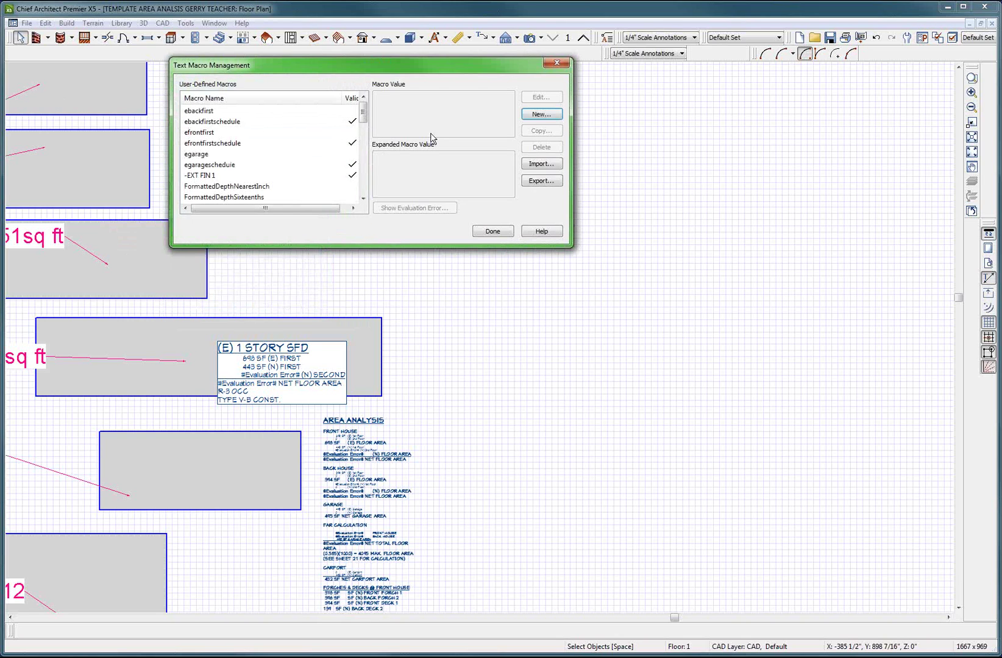
- Add macros -EXT FIN 2 (SIDING) and -EXT FIN 3 (SHAKES), then close the manager
{"action": "left_click", "coordinate": [541, 114]}
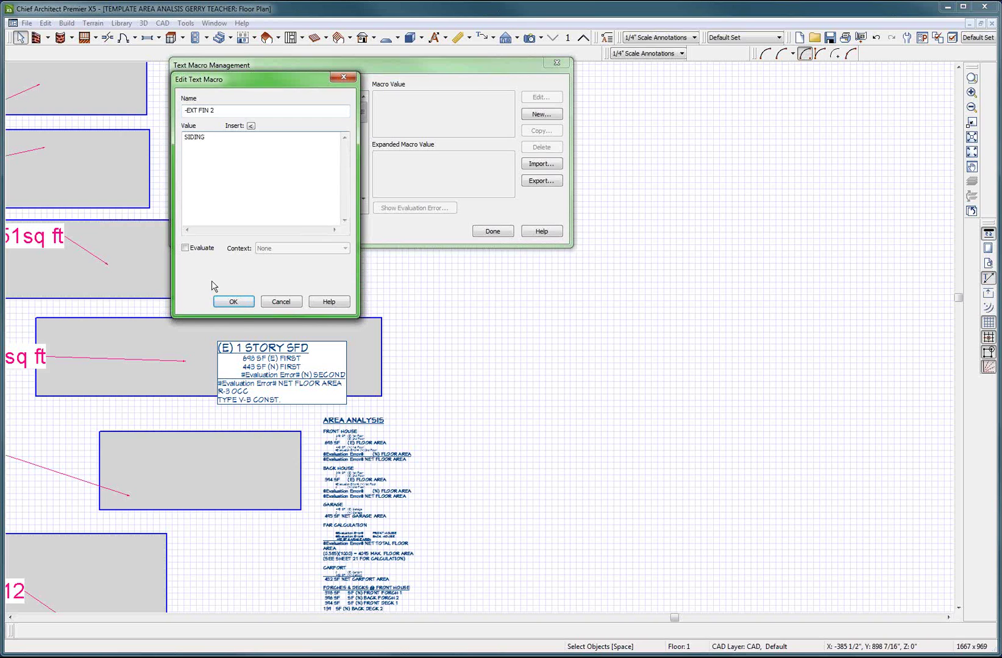
{"action": "left_click", "coordinate": [239, 302]}
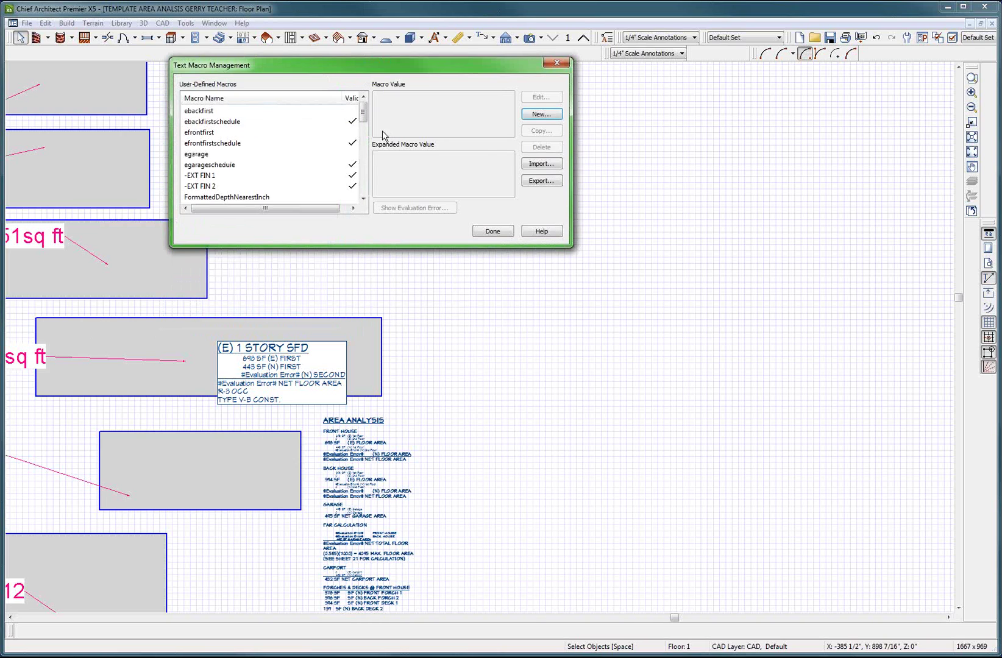
{"action": "left_click", "coordinate": [540, 114]}
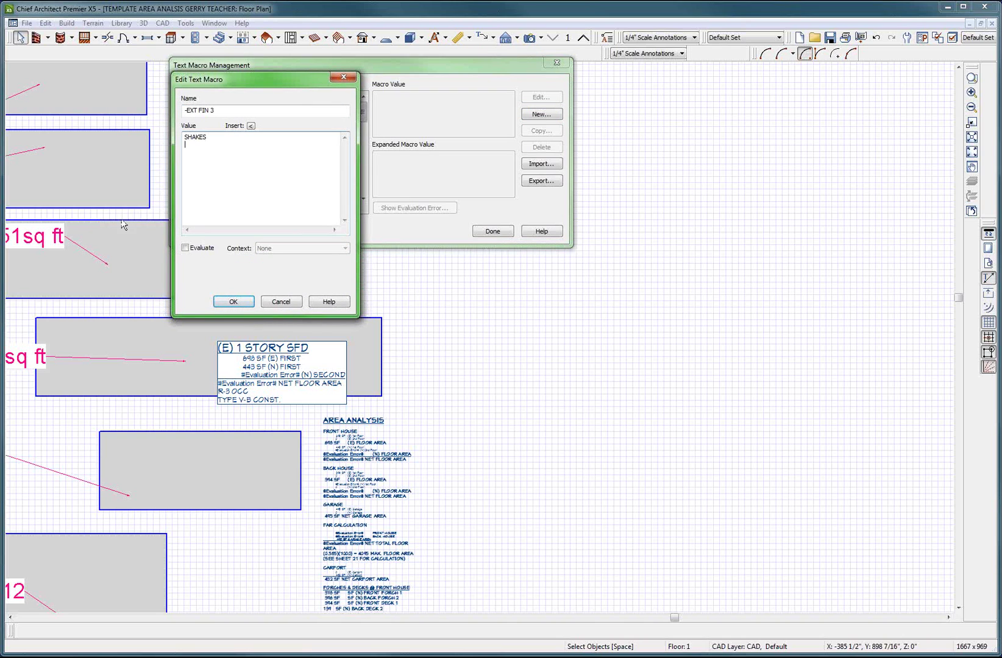
{"action": "left_click", "coordinate": [240, 305]}
{"action": "left_click", "coordinate": [491, 231]}
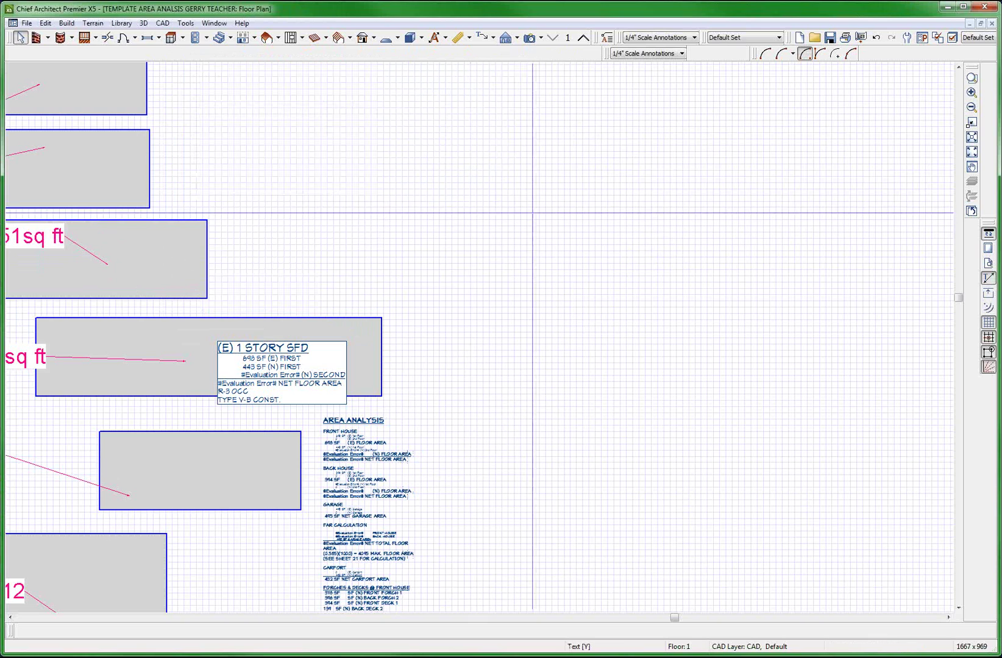
- Add a plan text label from the -EXT FIN 1 macro, reading STUCCO
{"action": "left_click", "coordinate": [398, 269]}
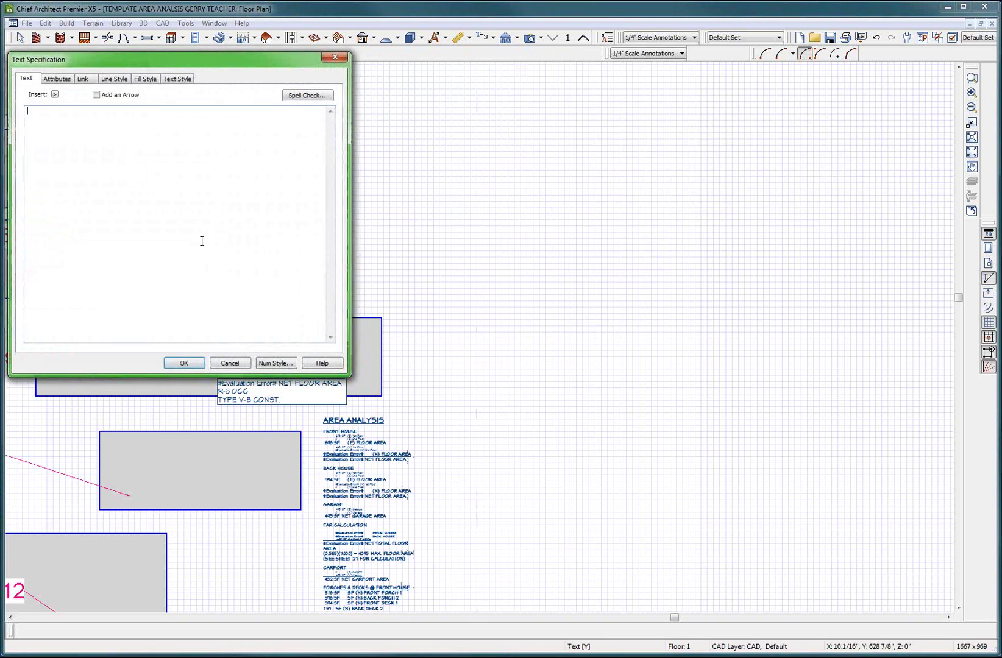
{"action": "left_click", "coordinate": [55, 94]}
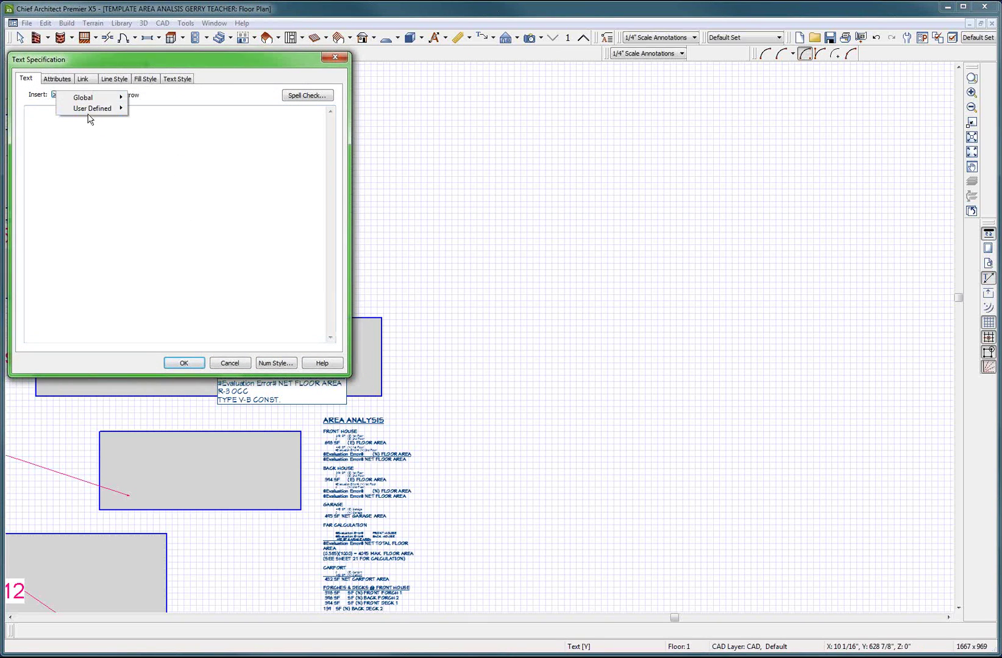
{"action": "mouse_move", "coordinate": [98, 108]}
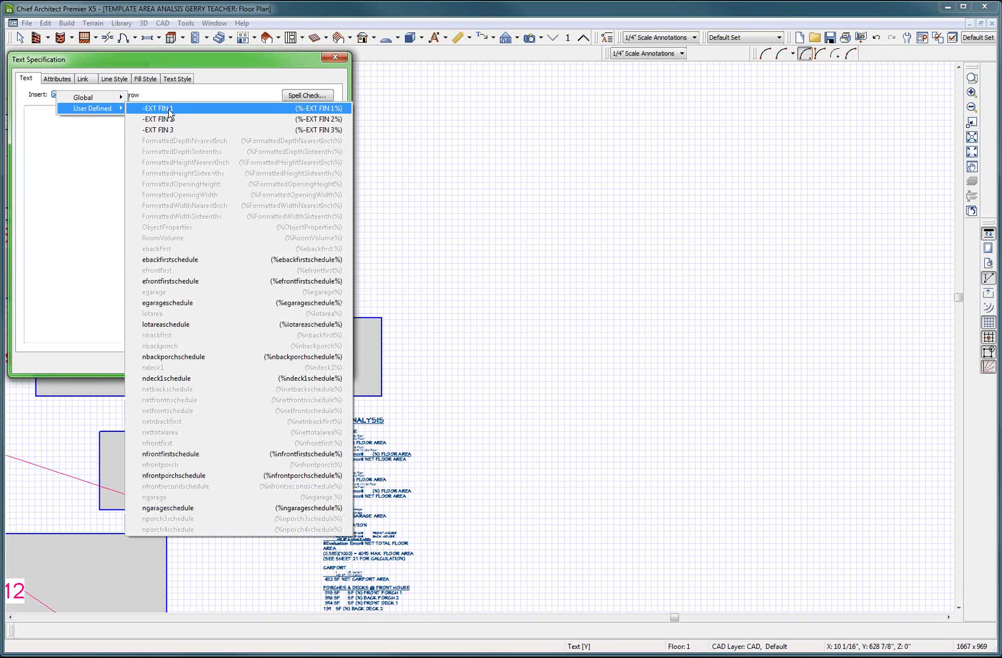
{"action": "left_click", "coordinate": [169, 112]}
{"action": "left_click", "coordinate": [183, 363]}
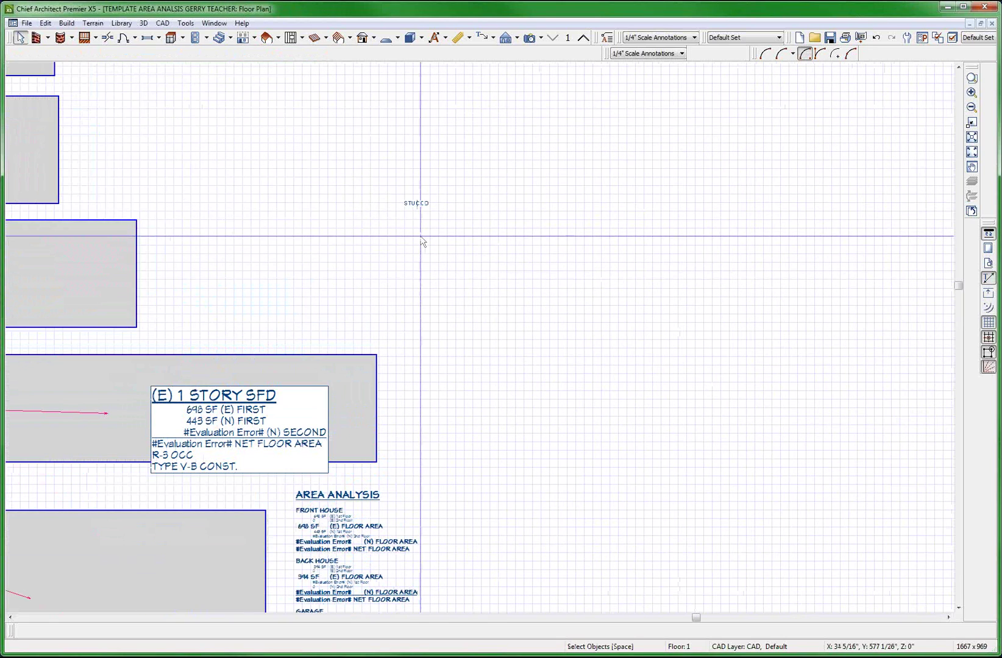
- Add a second label from the -EXT FIN 2 macro, reading SIDING
{"action": "left_click", "coordinate": [424, 205]}
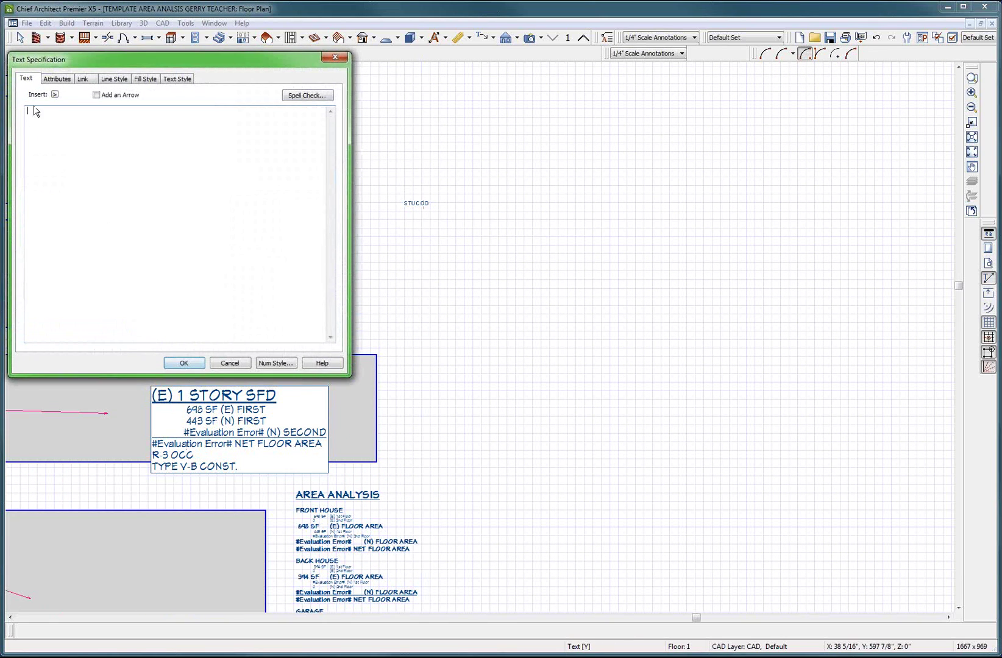
{"action": "left_click", "coordinate": [54, 96]}
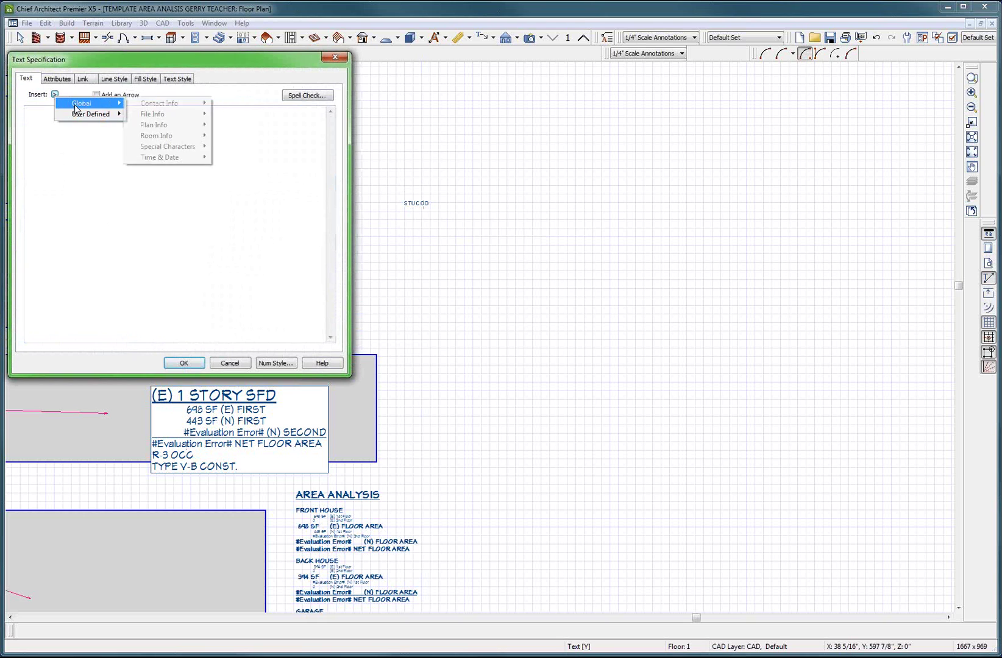
{"action": "mouse_move", "coordinate": [80, 115]}
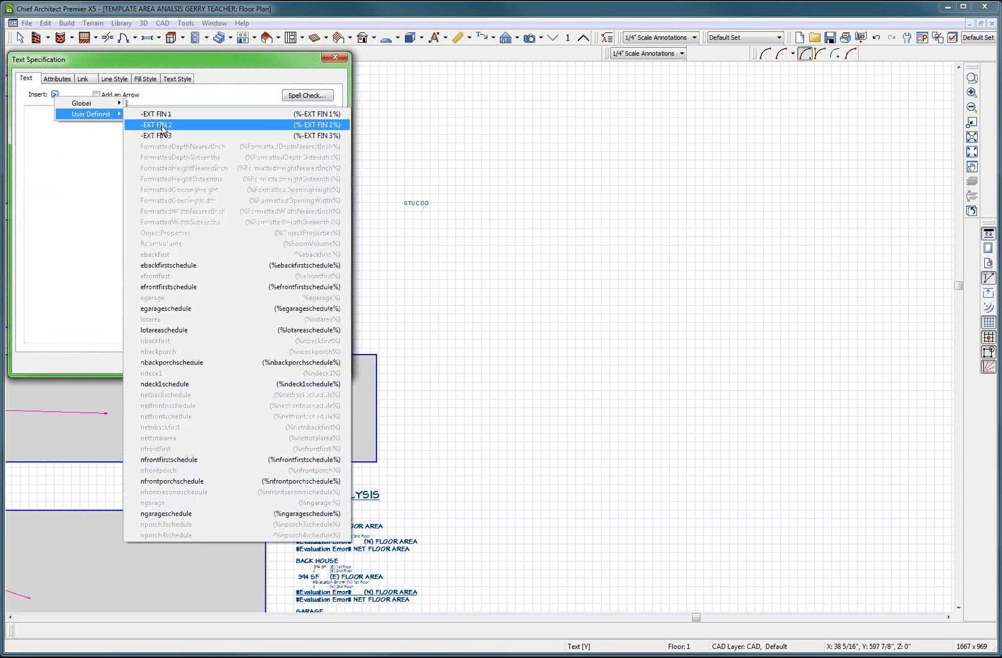
{"action": "left_click", "coordinate": [160, 126]}
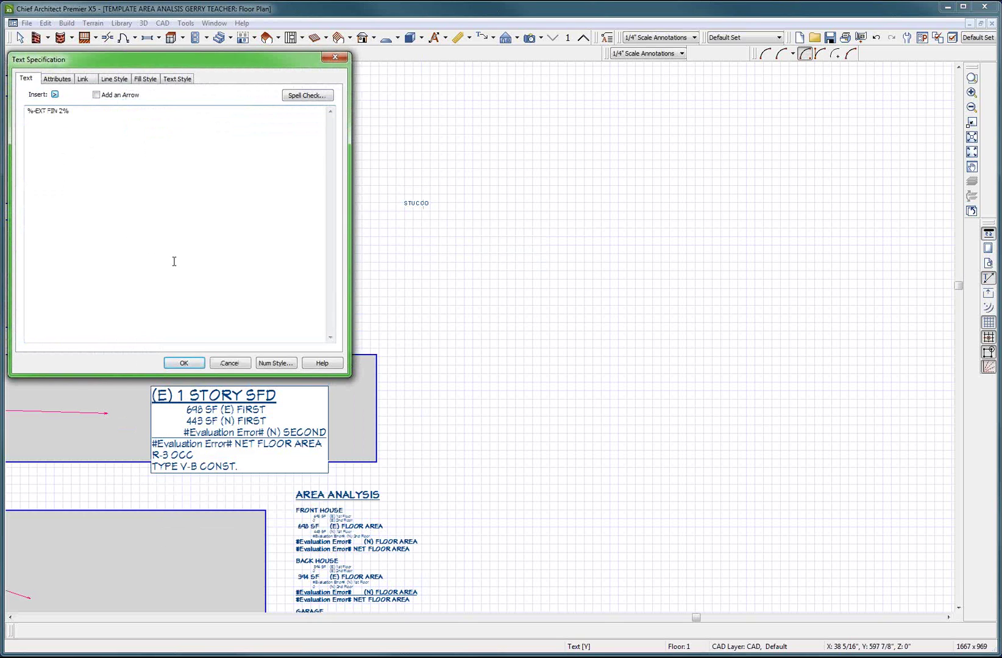
{"action": "left_click", "coordinate": [184, 363]}
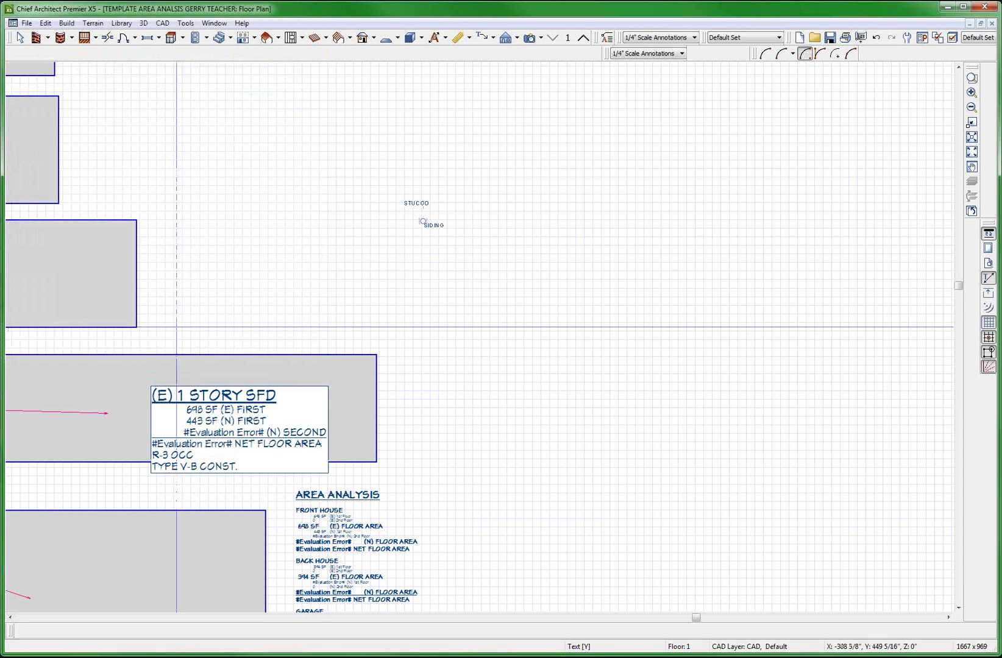
{"action": "scroll", "coordinate": [475, 234], "scroll_direction": "up", "scroll_amount": 2}
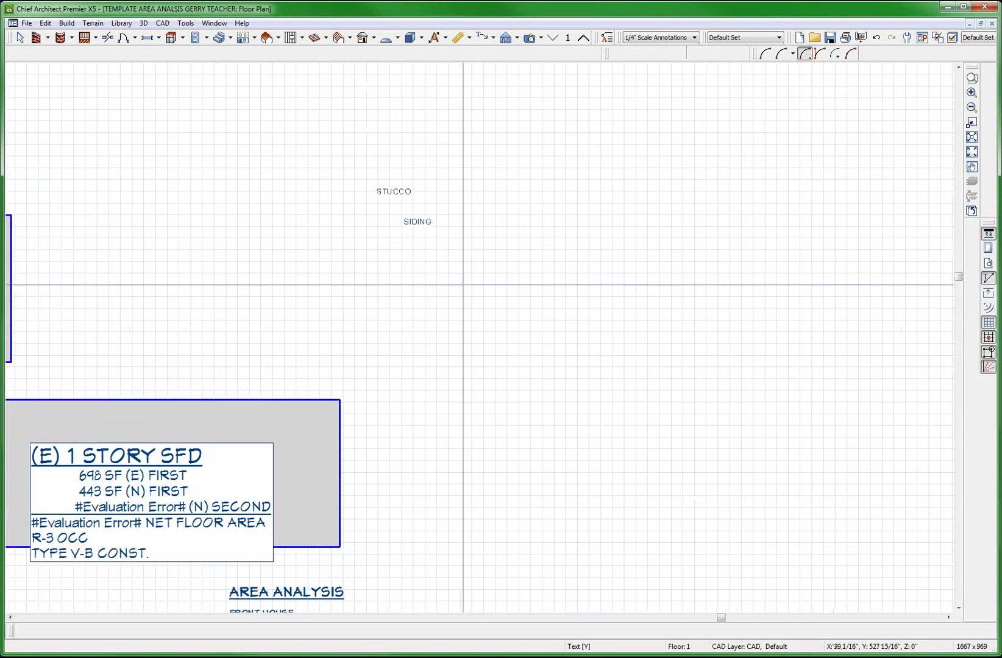
- Add a third label from the -EXT FIN 3 macro, reading SHAKES
{"action": "left_click", "coordinate": [425, 248]}
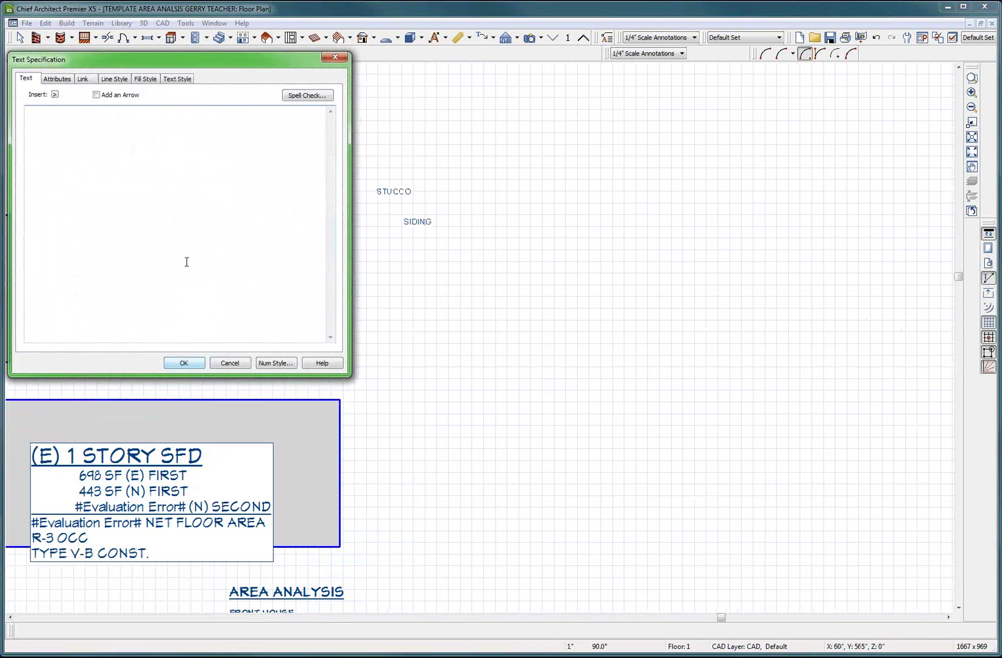
{"action": "left_click", "coordinate": [54, 95]}
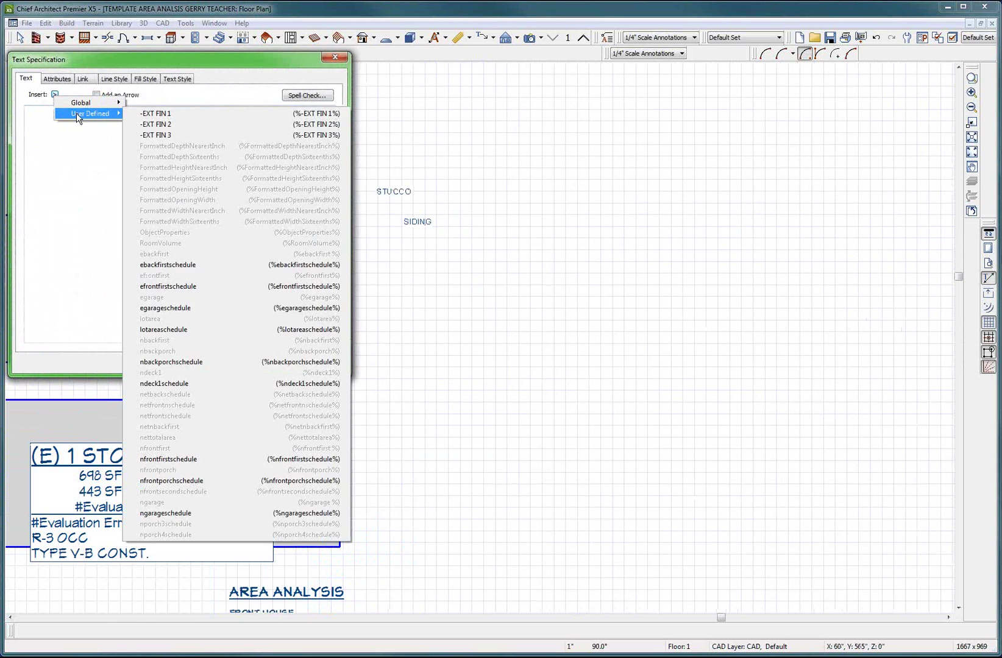
{"action": "mouse_move", "coordinate": [78, 113]}
{"action": "left_click", "coordinate": [167, 132]}
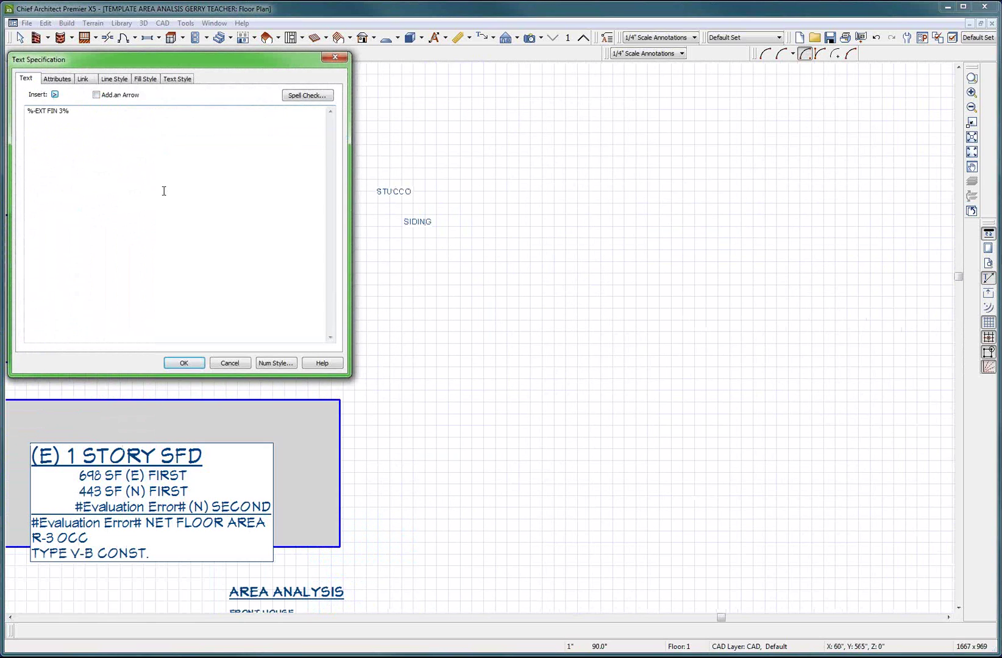
{"action": "left_click", "coordinate": [184, 364]}
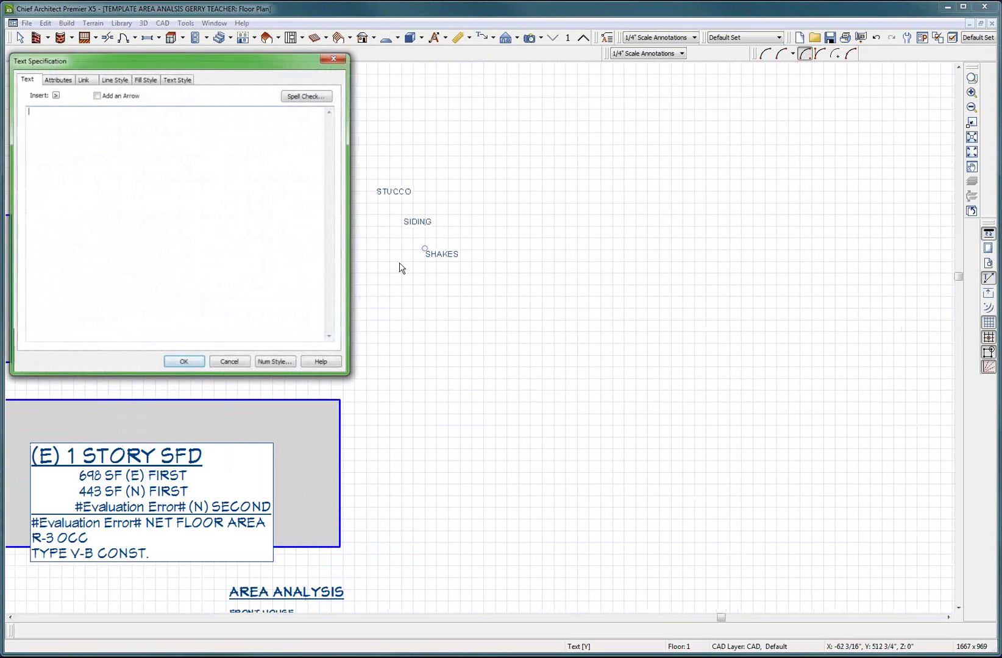
- Discard an empty text label and place a duplicate SHAKES label below the first
{"action": "left_click", "coordinate": [393, 266]}
{"action": "left_click", "coordinate": [244, 363]}
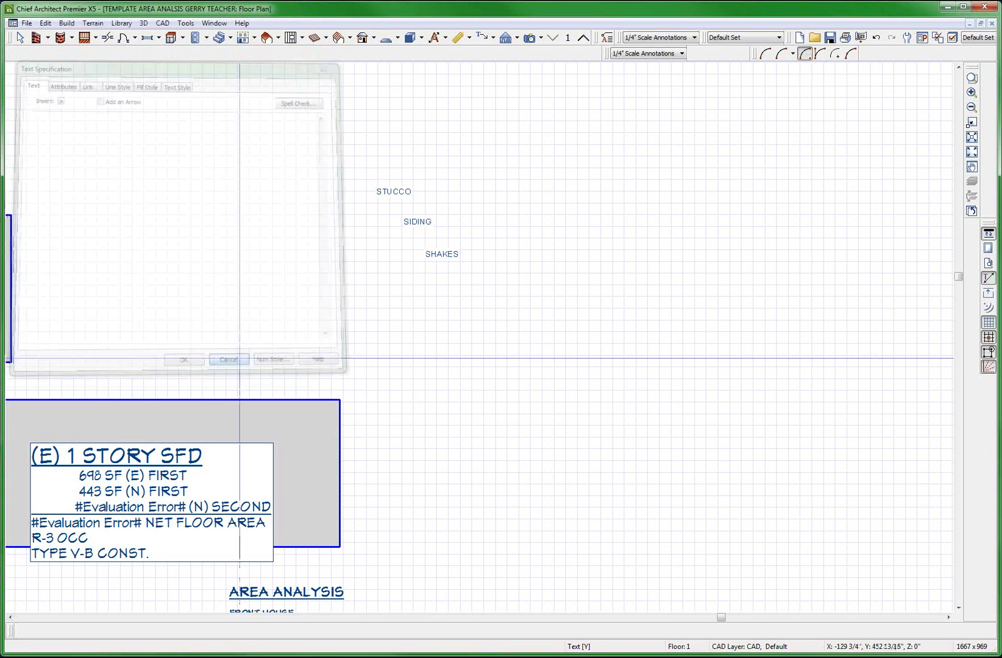
{"action": "left_click", "coordinate": [442, 255]}
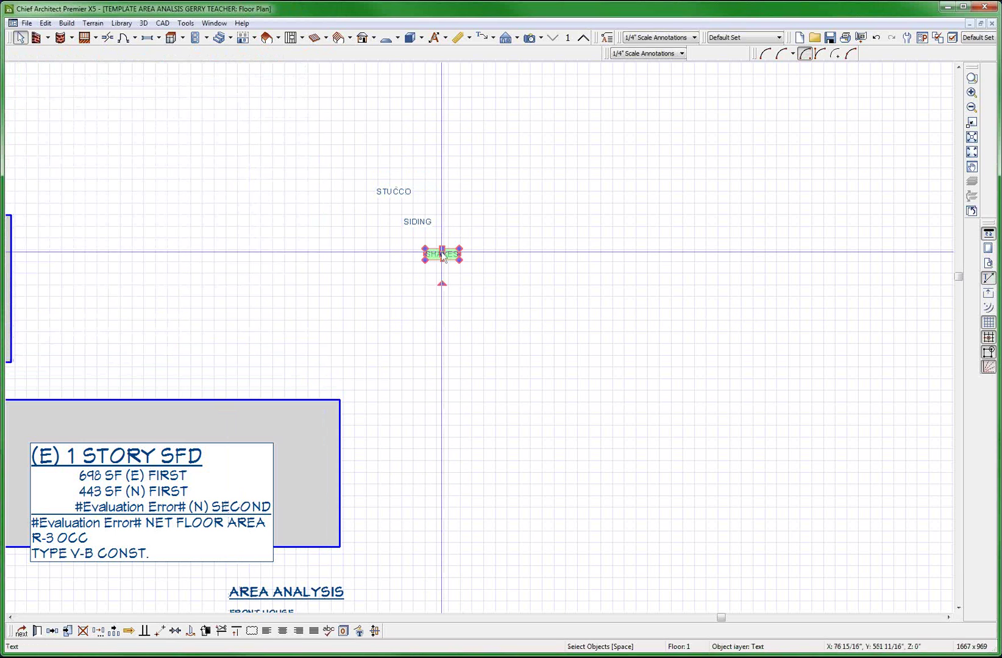
{"action": "key", "text": "ctrl+c"}
{"action": "key", "text": "ctrl+v"}
{"action": "left_click", "coordinate": [459, 279]}
{"action": "left_click", "coordinate": [510, 340]}
{"action": "scroll", "coordinate": [491, 337], "scroll_direction": "down", "scroll_amount": 1}
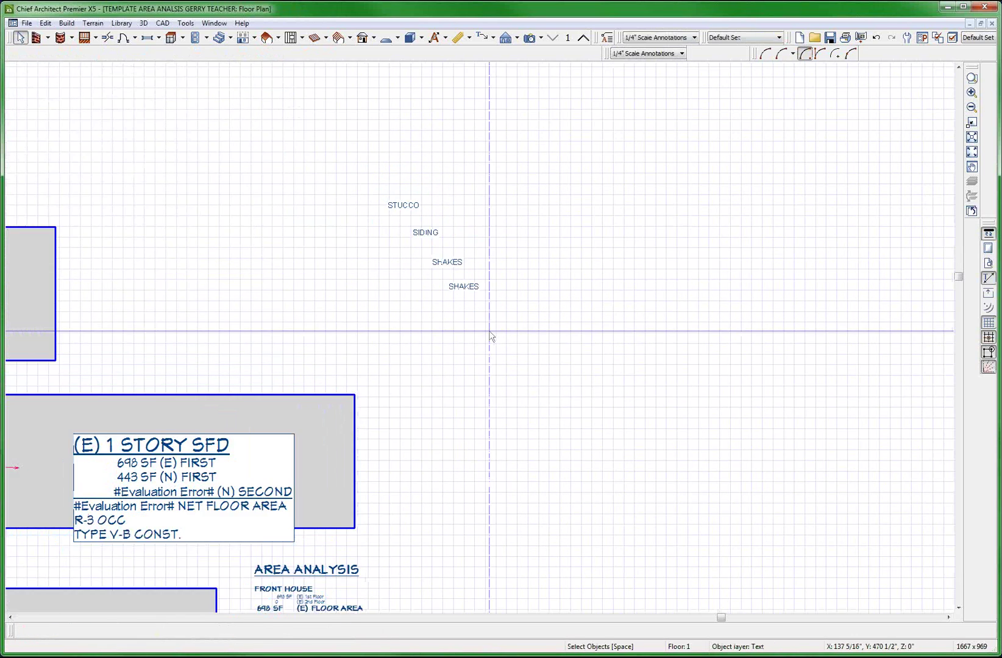
{"action": "scroll", "coordinate": [490, 337], "scroll_direction": "down", "scroll_amount": 1}
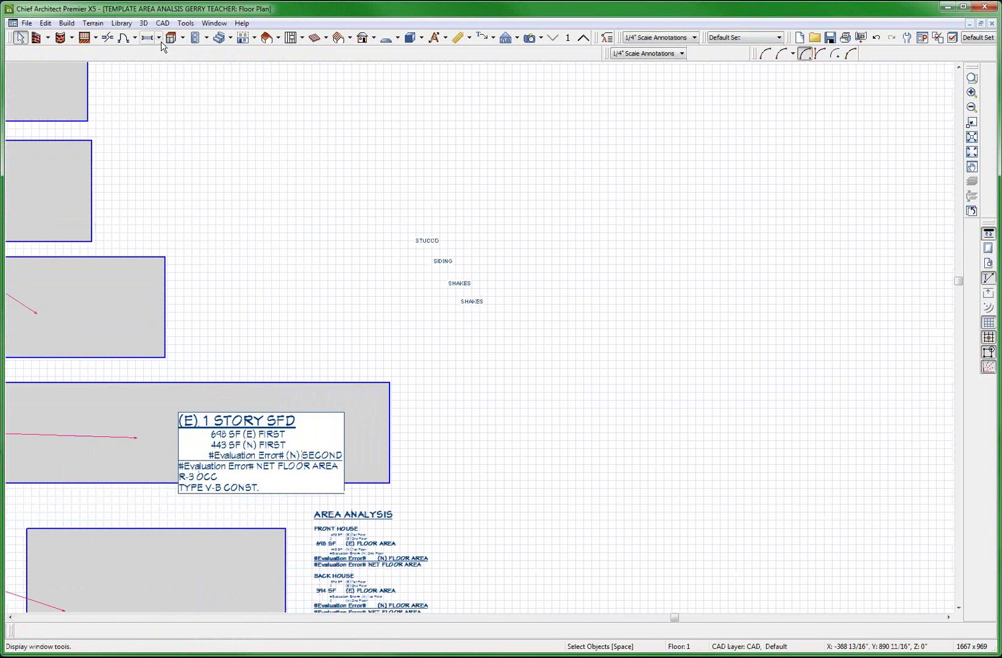
- Reopen CAD > Text > Text Macro Management to view the -EXT FIN 1, 2 and 3 macros
{"action": "left_click", "coordinate": [185, 23]}
{"action": "mouse_move", "coordinate": [162, 23]}
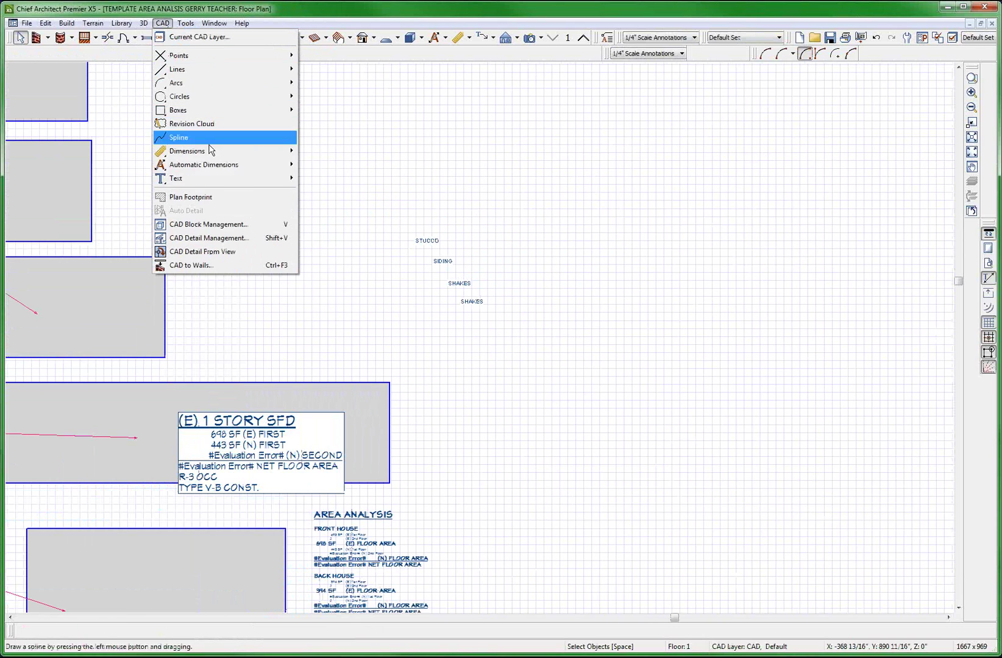
{"action": "mouse_move", "coordinate": [227, 178]}
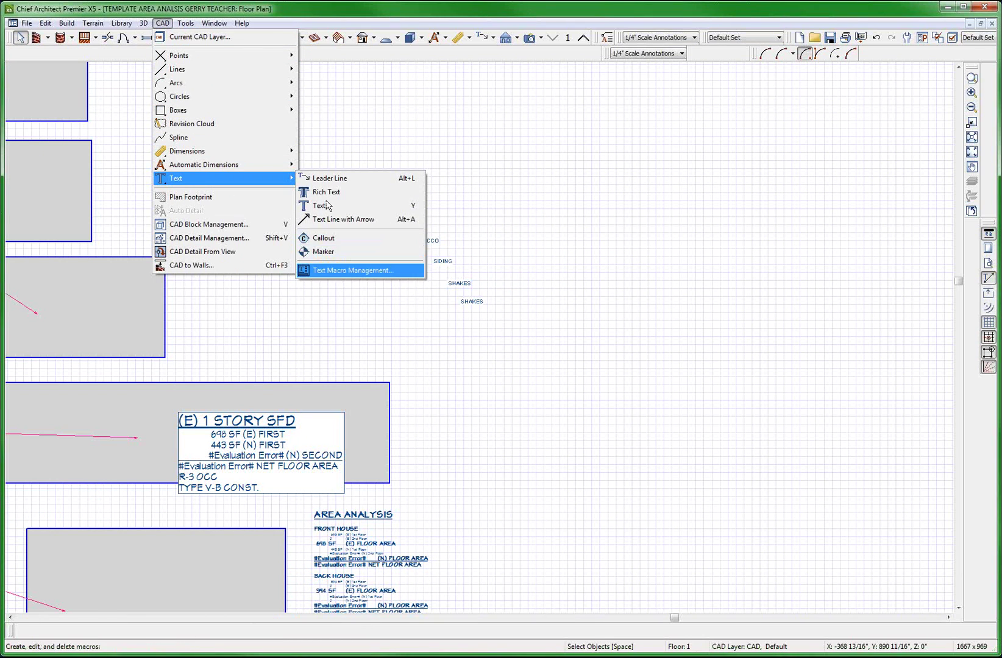
{"action": "left_click", "coordinate": [353, 270]}
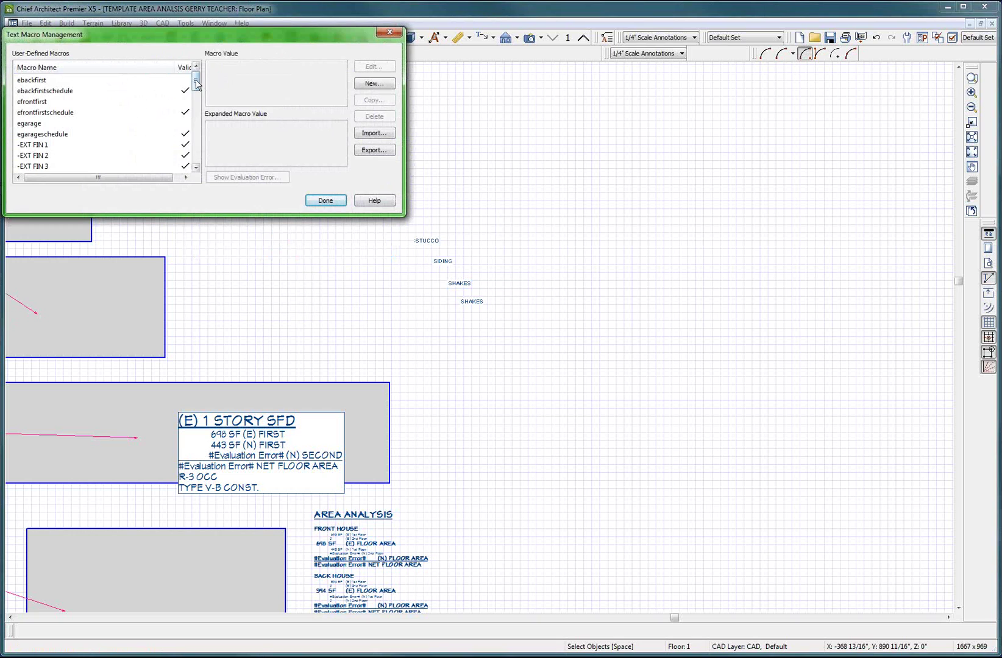
{"action": "left_click_drag", "start_coordinate": [196, 83], "coordinate": [197, 85]}
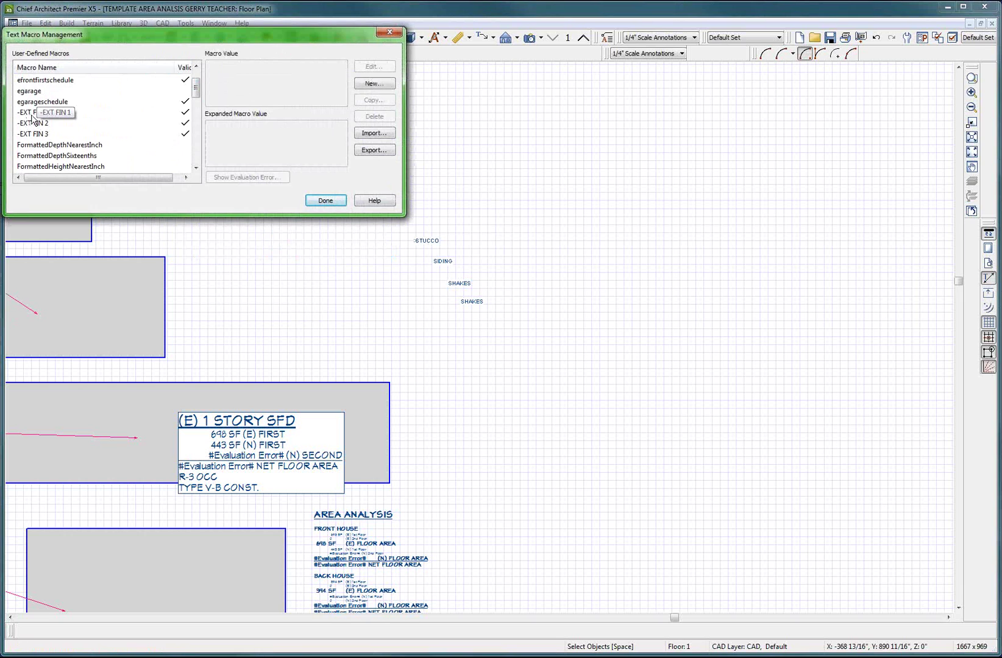
- Paste the STUCCO, SIDING and two SHAKES finish labels from the template into the Untitled 2 plan
{"action": "left_click", "coordinate": [330, 202]}
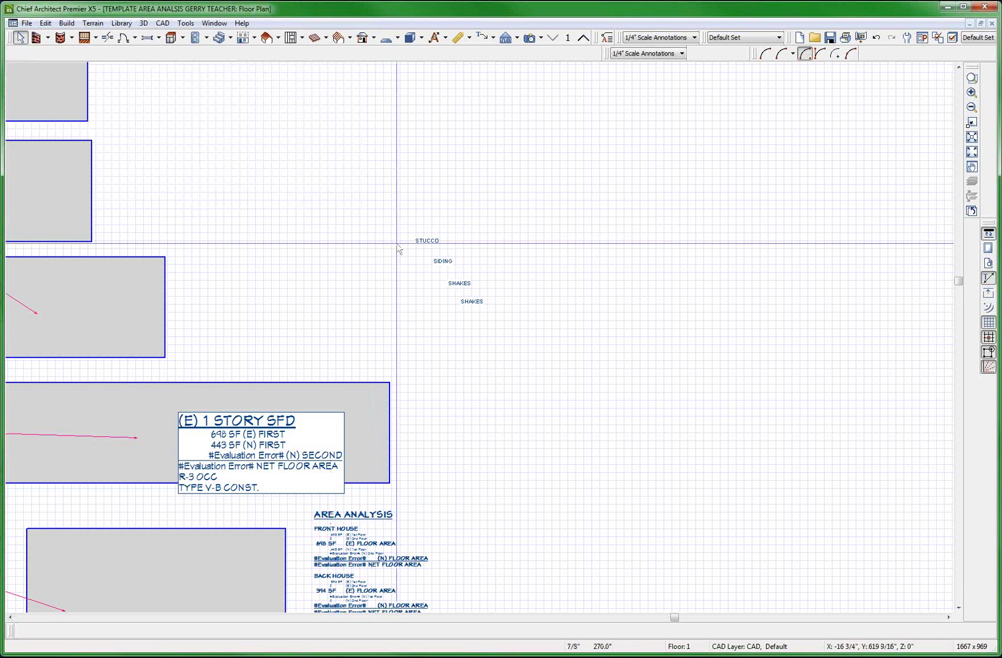
{"action": "left_click_drag", "start_coordinate": [375, 179], "coordinate": [521, 340]}
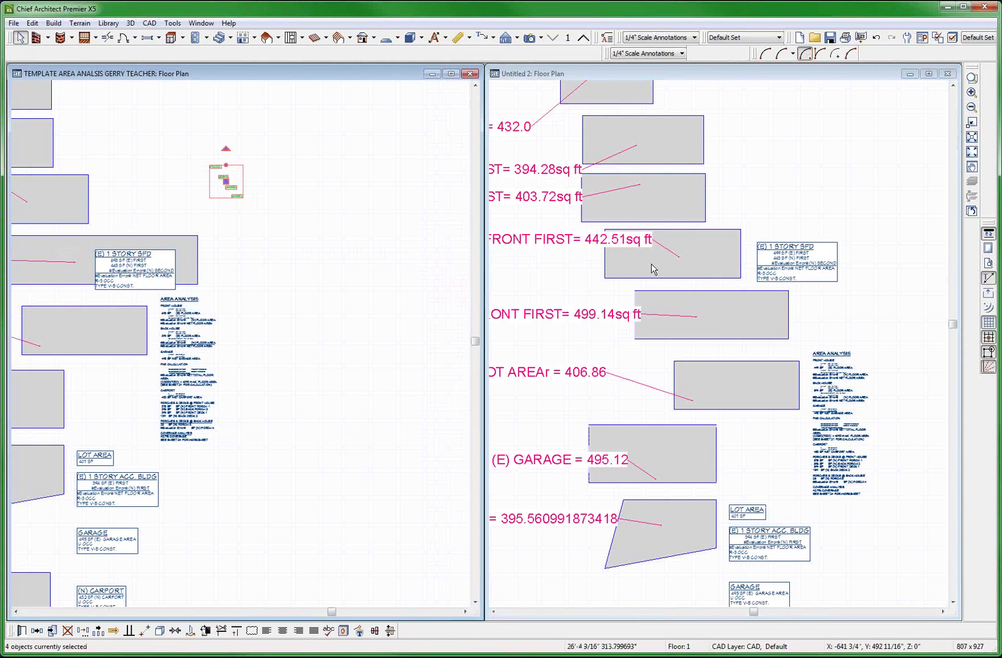
{"action": "left_click", "coordinate": [653, 268]}
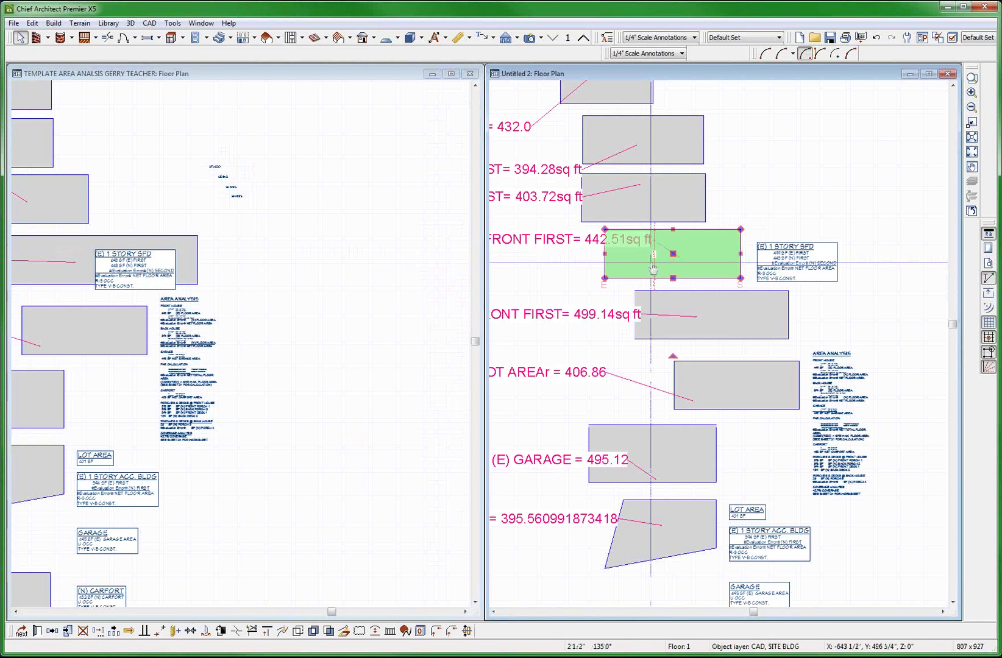
{"action": "scroll", "coordinate": [747, 254], "scroll_direction": "down", "scroll_amount": 3}
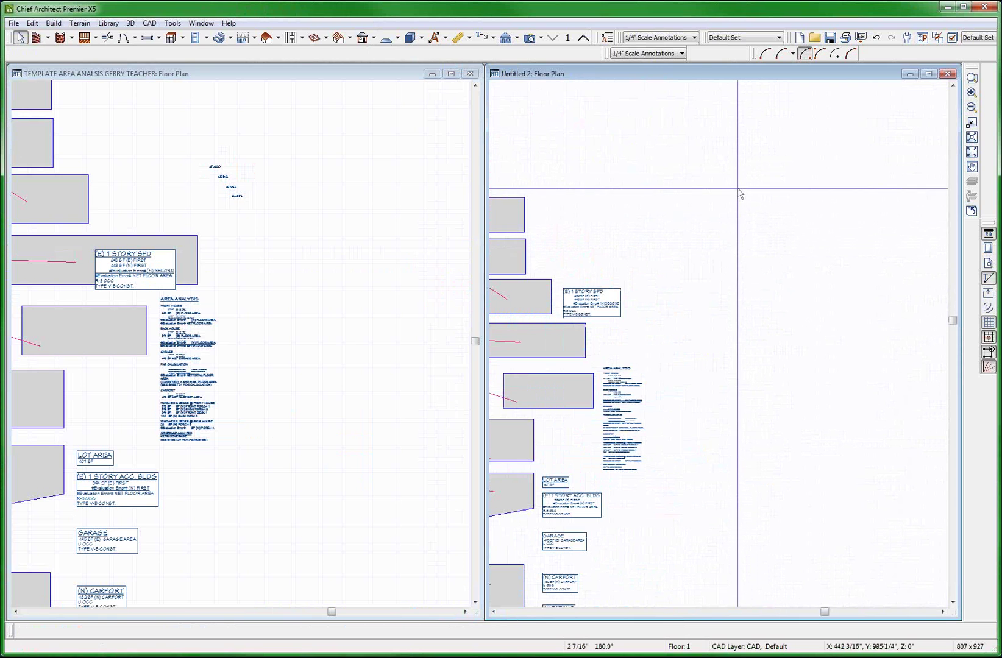
{"action": "key", "text": "ctrl+v"}
{"action": "left_click", "coordinate": [674, 177]}
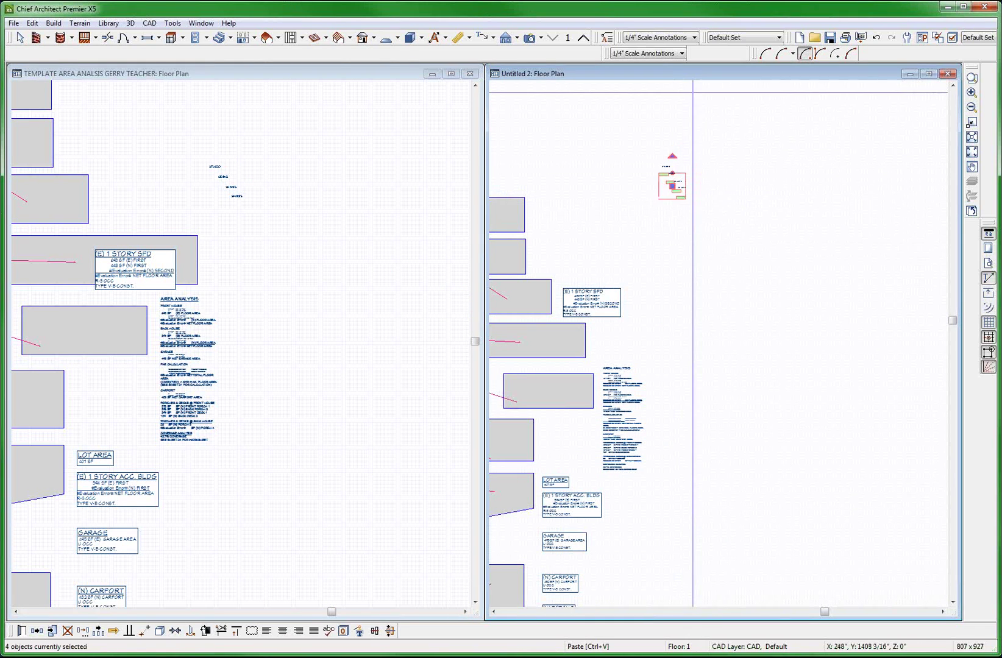
{"action": "scroll", "coordinate": [821, 213], "scroll_direction": "up", "scroll_amount": 3}
{"action": "scroll", "coordinate": [808, 152], "scroll_direction": "up", "scroll_amount": 2}
{"action": "key", "text": "space"}
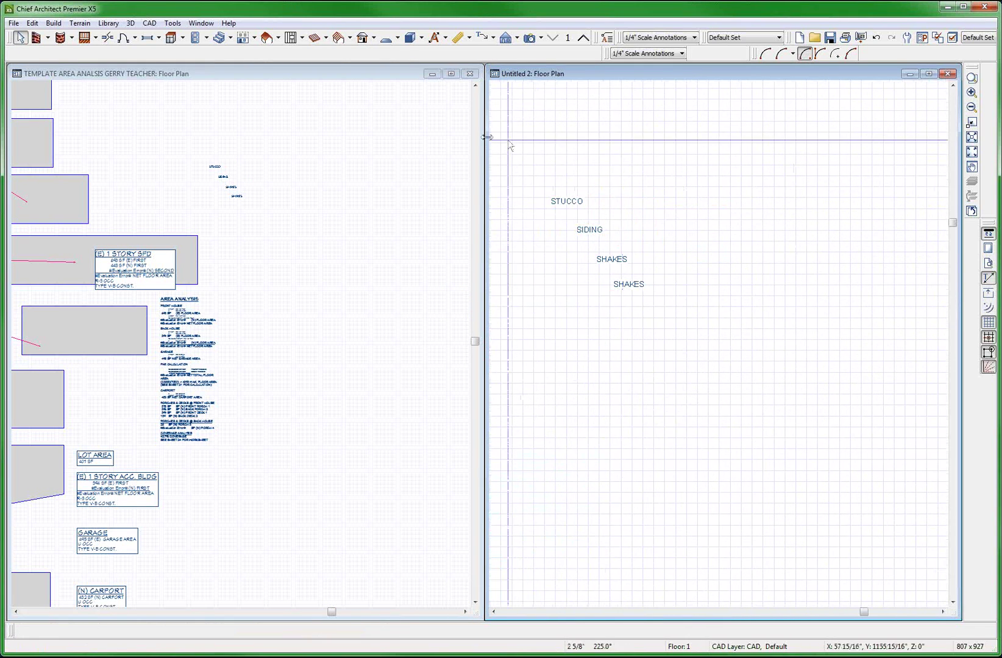
{"action": "scroll", "coordinate": [499, 140], "scroll_direction": "up", "scroll_amount": 2}
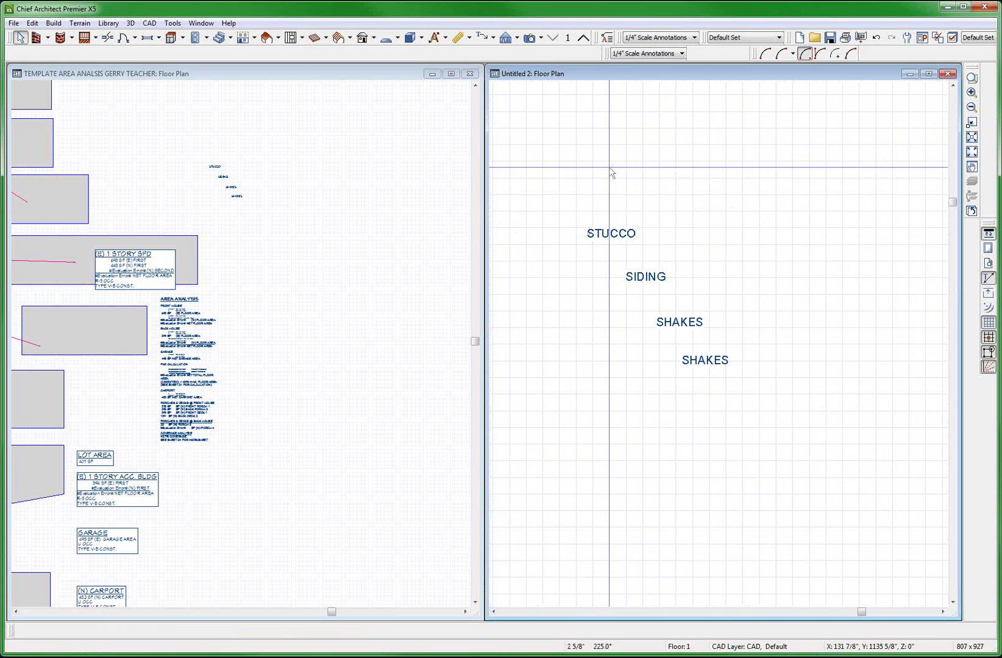
{"action": "scroll", "coordinate": [612, 175], "scroll_direction": "down", "scroll_amount": 1}
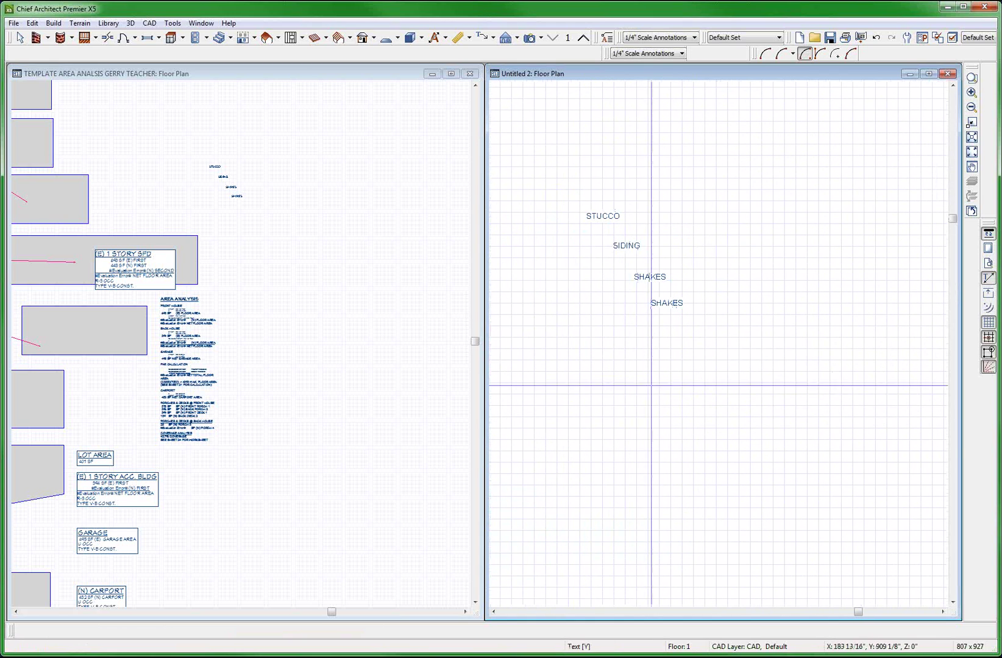
- Insert a %-EXT FIN 1% macro label reading STUCCO and move it beside the first STUCCO label
{"action": "left_click", "coordinate": [652, 342]}
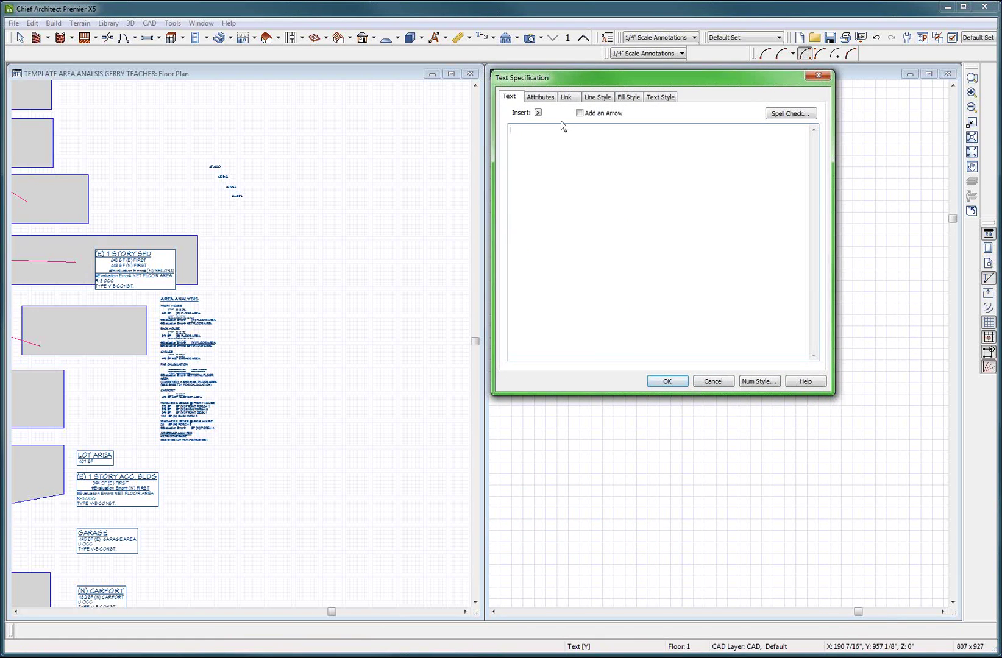
{"action": "left_click", "coordinate": [537, 112]}
{"action": "mouse_move", "coordinate": [563, 126]}
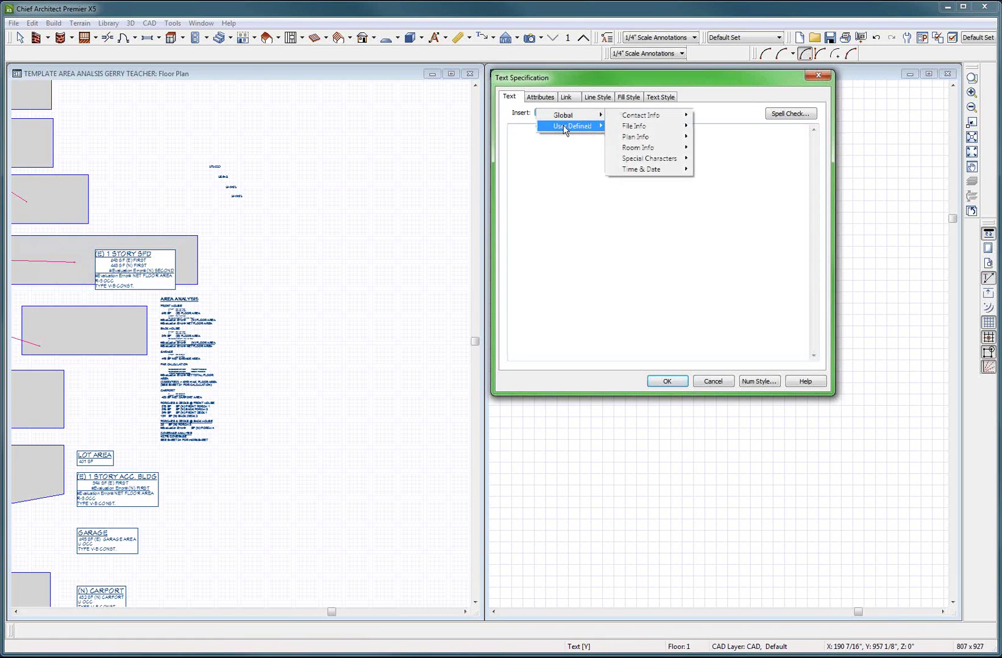
{"action": "left_click", "coordinate": [618, 128]}
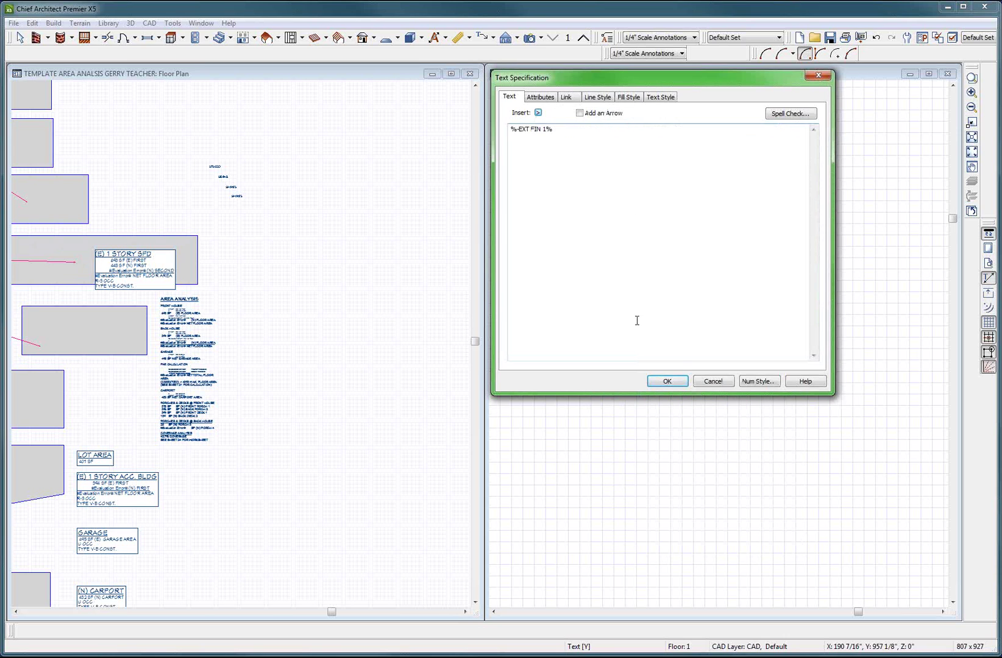
{"action": "left_click", "coordinate": [669, 381]}
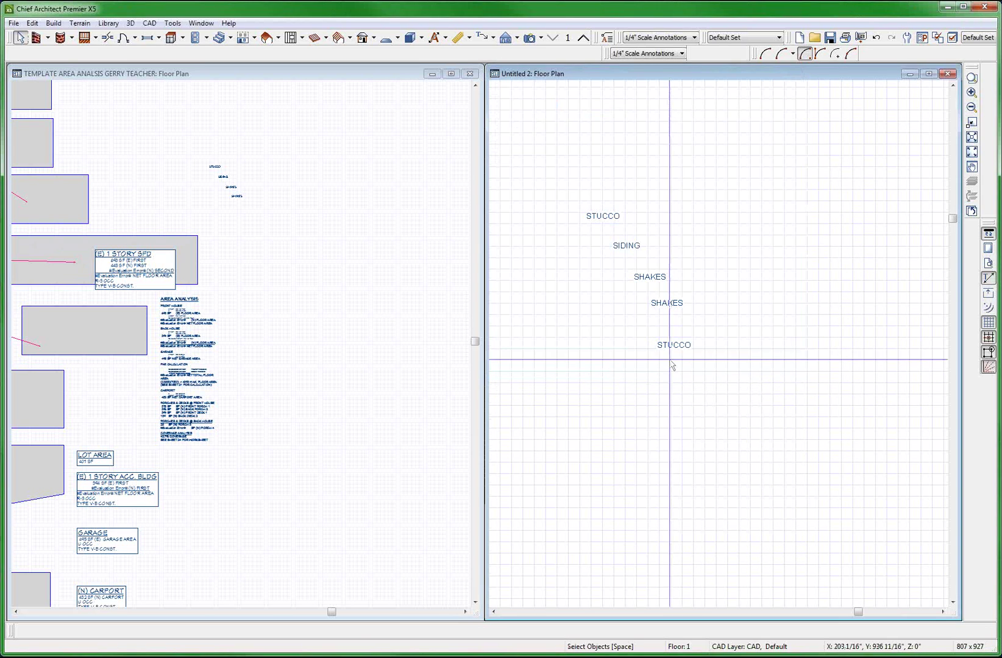
{"action": "left_click", "coordinate": [672, 345]}
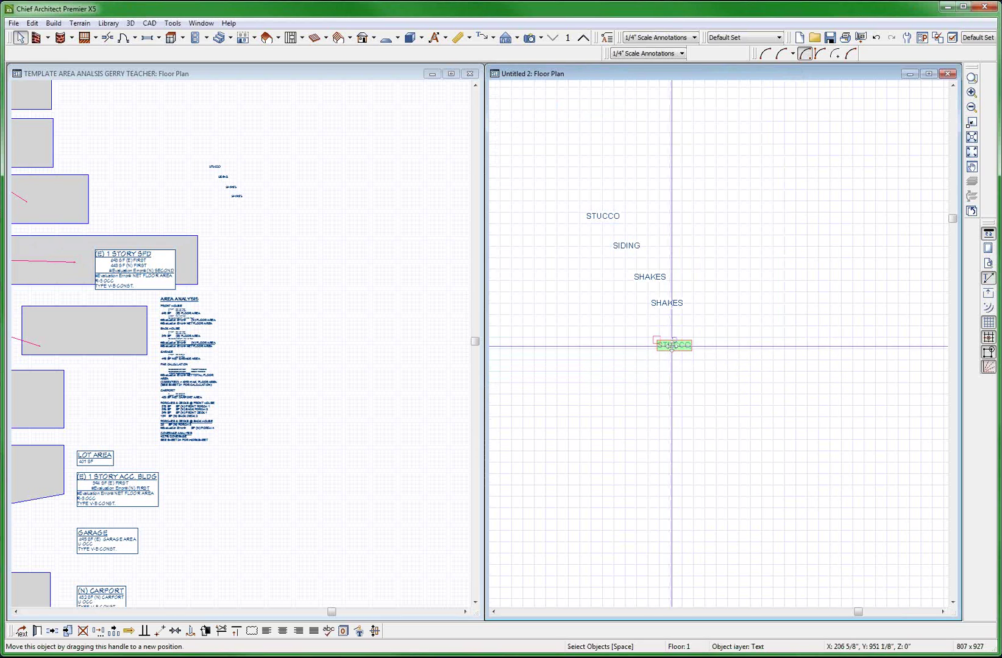
{"action": "left_click_drag", "start_coordinate": [671, 345], "coordinate": [649, 213]}
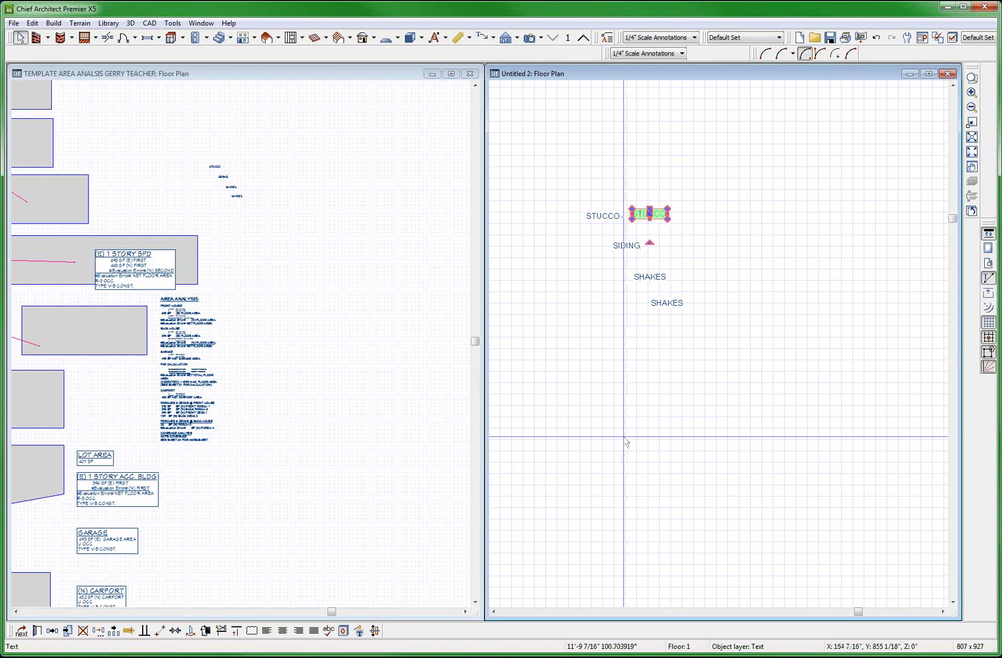
{"action": "left_click", "coordinate": [625, 443]}
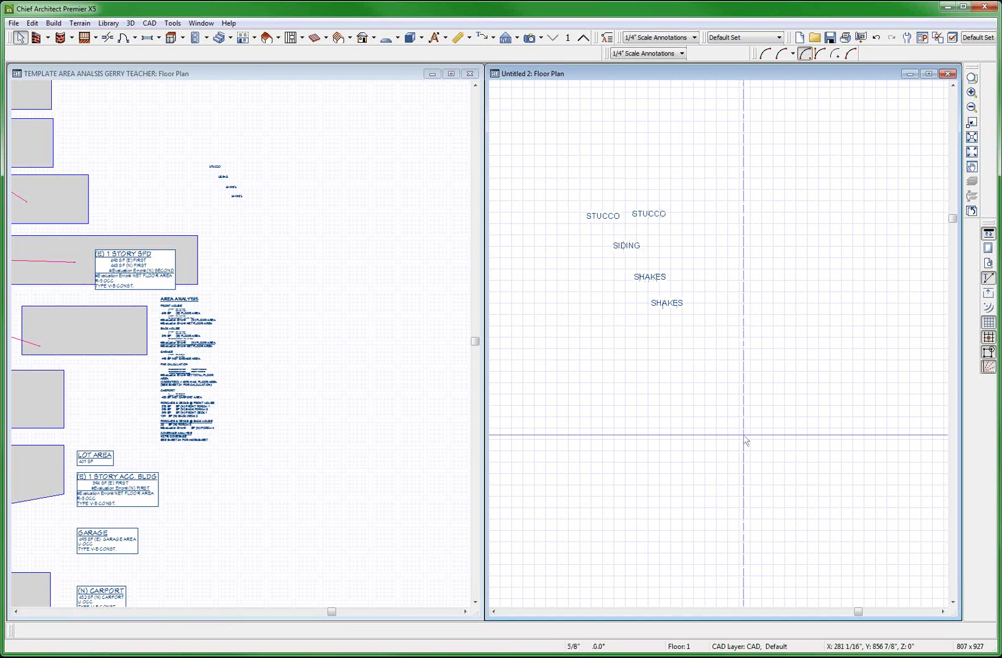
- Open Text Macro Management from CAD > Text and select the -EXT FIN 1 macro
{"action": "left_click", "coordinate": [173, 23]}
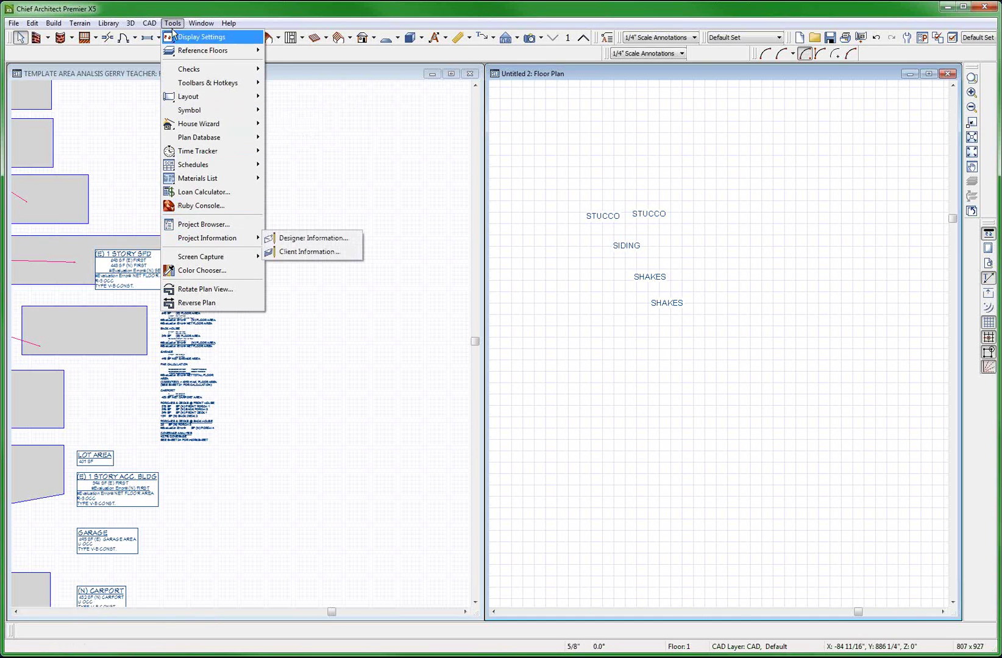
{"action": "mouse_move", "coordinate": [149, 23]}
{"action": "mouse_move", "coordinate": [183, 178]}
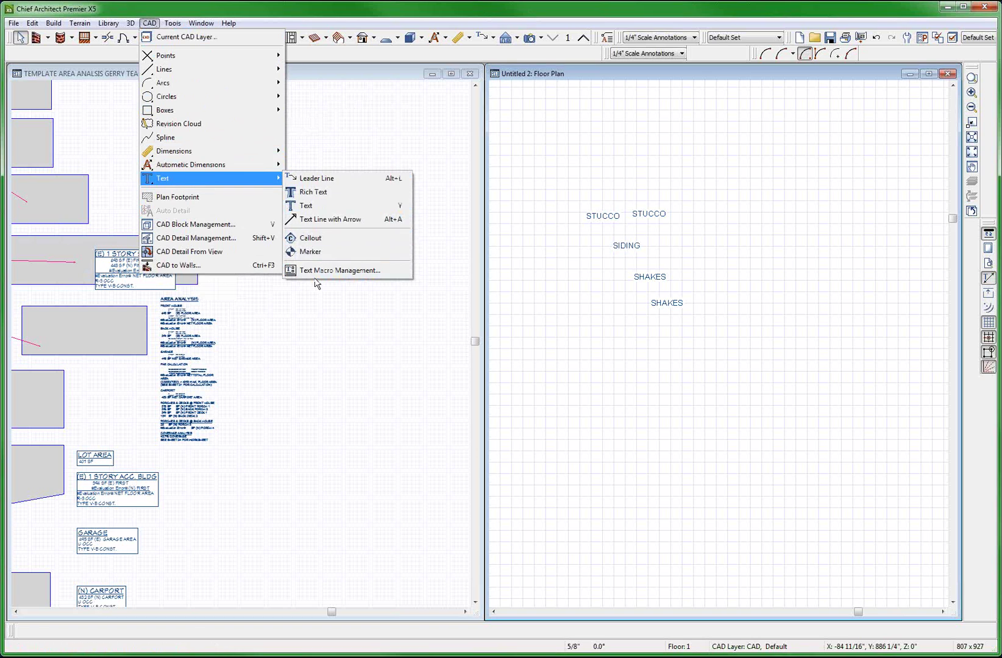
{"action": "left_click", "coordinate": [339, 270]}
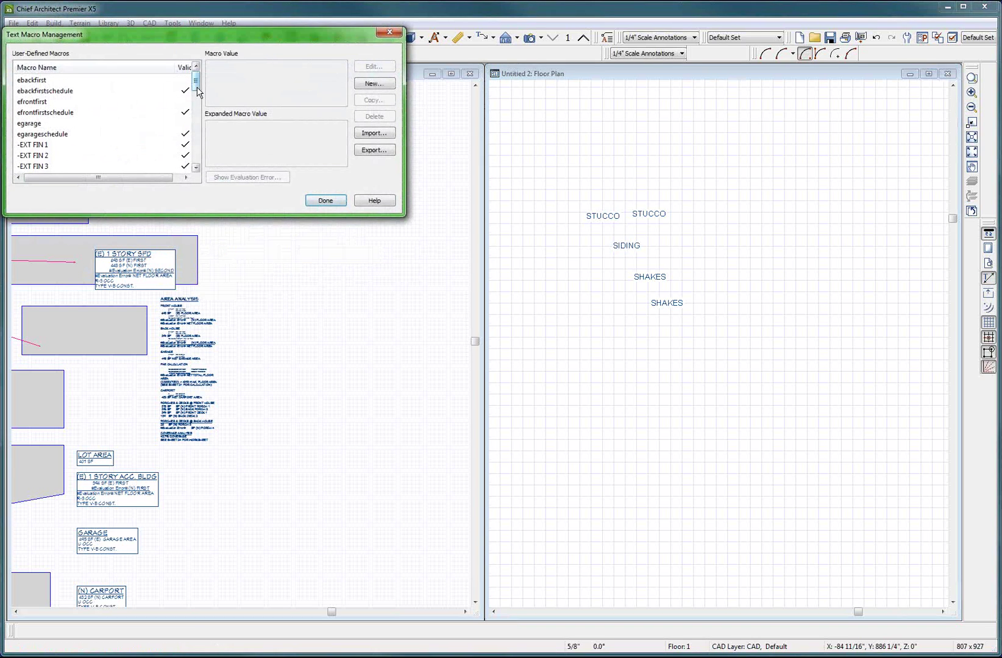
{"action": "left_click", "coordinate": [196, 167]}
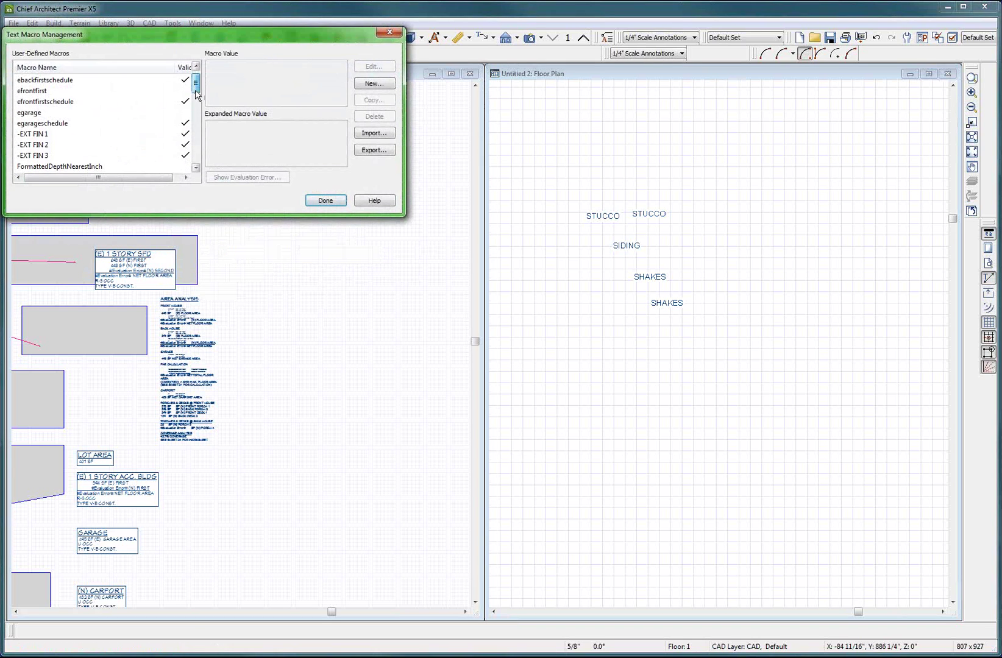
{"action": "left_click", "coordinate": [49, 133]}
- Replace the -EXT FIN 1 value STUCCO with BRICK and close Text Macro Management
{"action": "left_click", "coordinate": [371, 67]}
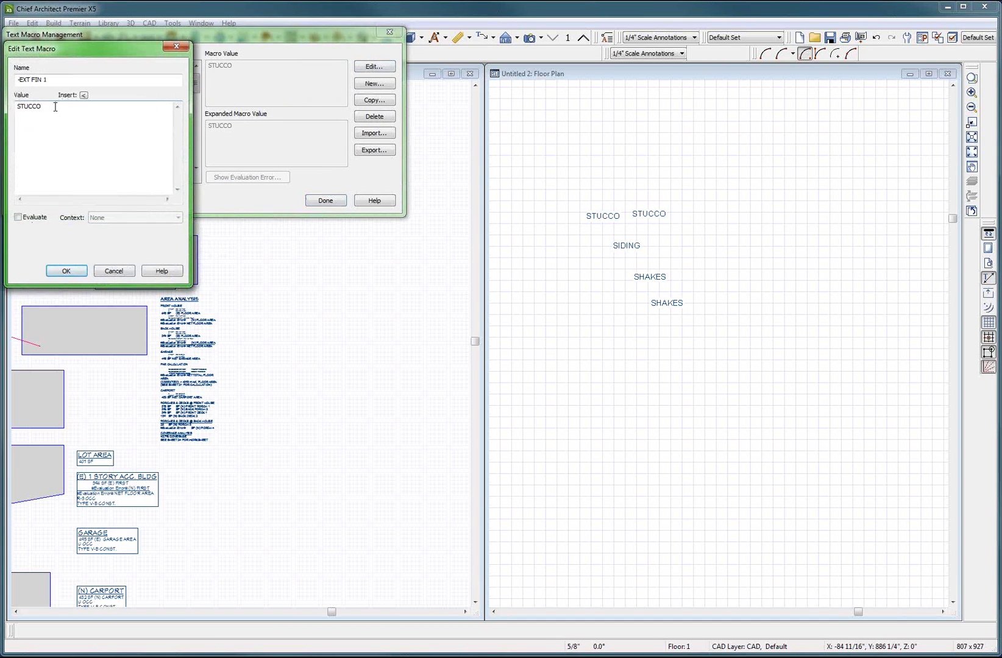
{"action": "left_click", "coordinate": [18, 106]}
{"action": "left_click_drag", "start_coordinate": [68, 109], "coordinate": [11, 111]}
{"action": "type", "text": "BRICK"}
{"action": "left_click", "coordinate": [67, 270]}
{"action": "left_click", "coordinate": [325, 200]}
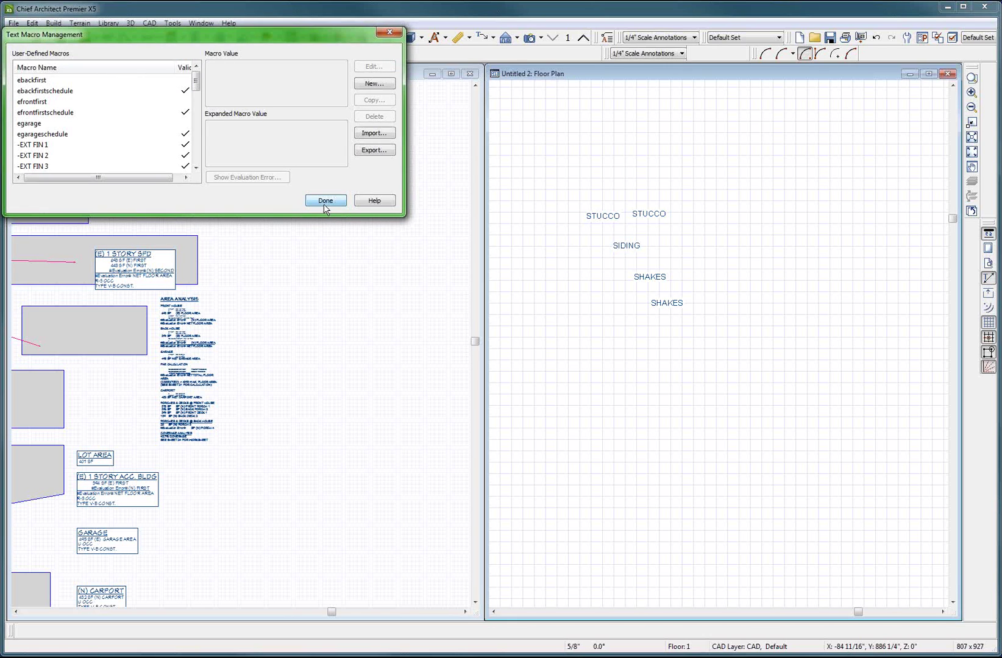
- Copy a BRICK label into the template plan, answering No to keep its existing macro definitions
{"action": "scroll", "coordinate": [594, 286], "scroll_direction": "up", "scroll_amount": 2}
{"action": "scroll", "coordinate": [591, 181], "scroll_direction": "up", "scroll_amount": 3}
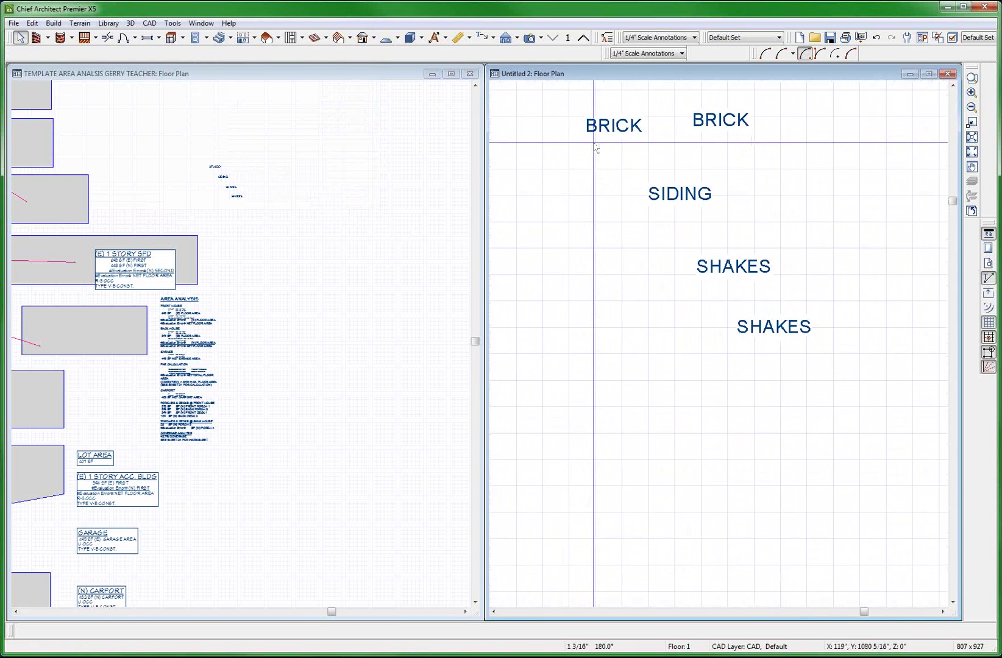
{"action": "scroll", "coordinate": [591, 139], "scroll_direction": "down", "scroll_amount": 2}
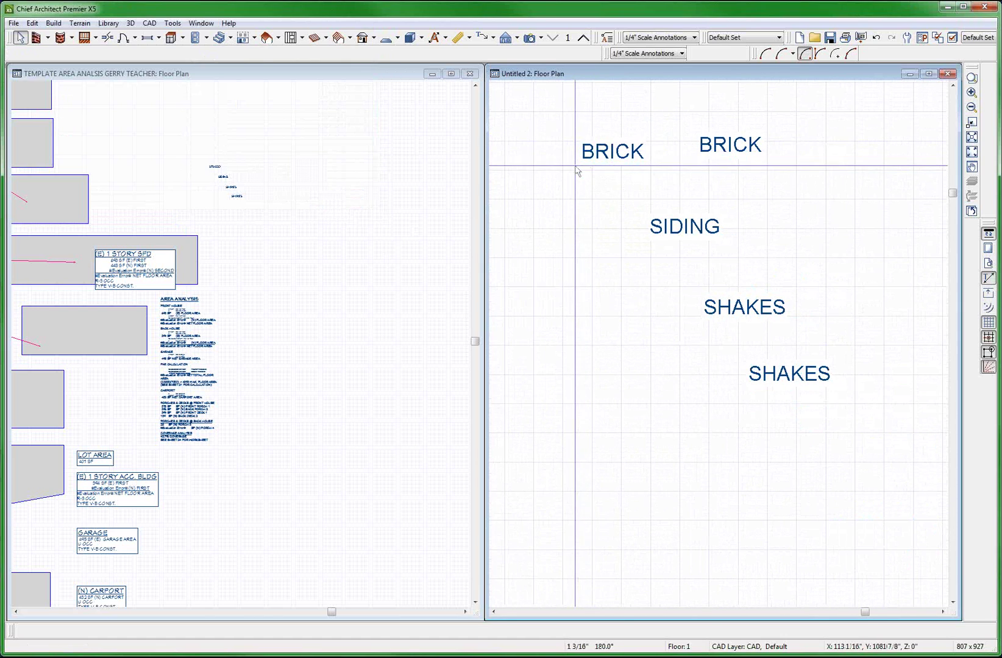
{"action": "left_click", "coordinate": [592, 152]}
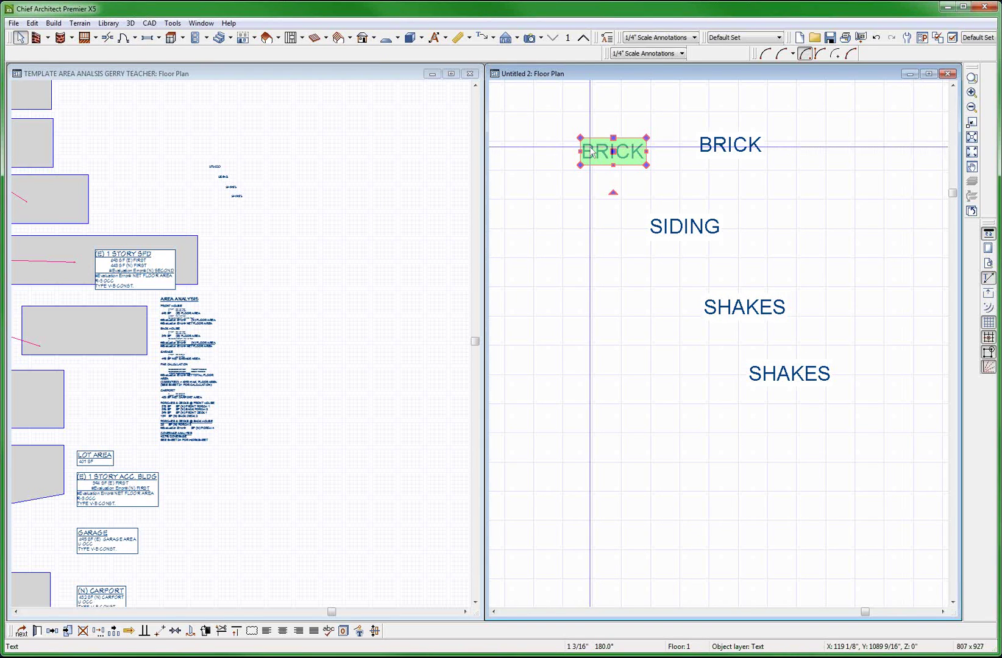
{"action": "key", "text": "ctrl+c"}
{"action": "left_click", "coordinate": [282, 179]}
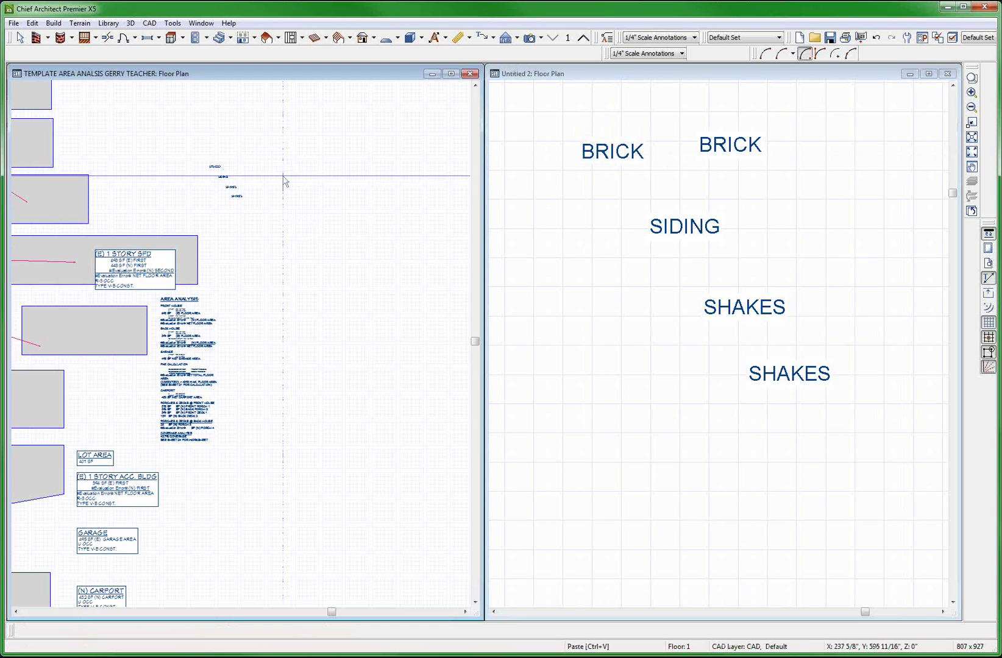
{"action": "key", "text": "ctrl+v"}
{"action": "left_click", "coordinate": [240, 157]}
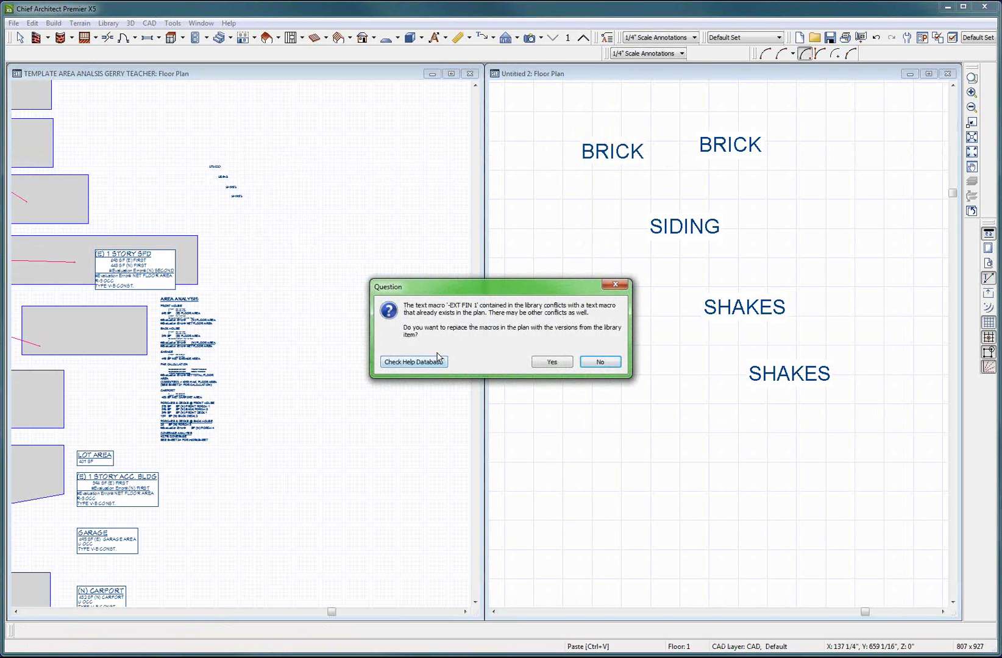
{"action": "left_click", "coordinate": [600, 362]}
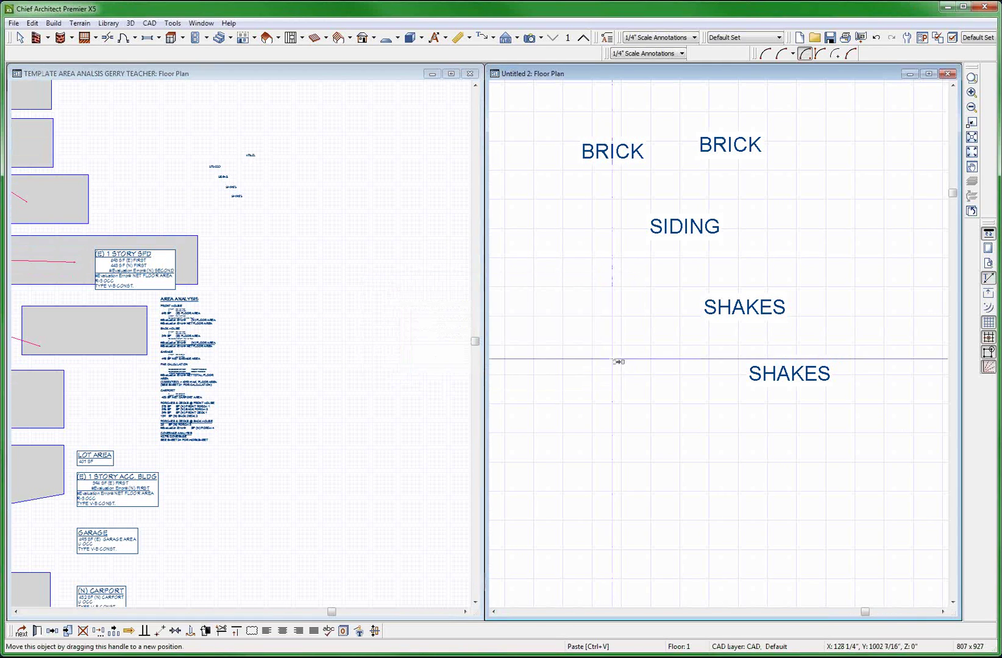
- Cancel the pending BRICK paste and zoom out Untitled 2 to show the area boxes and finish labels
{"action": "scroll", "coordinate": [590, 390], "scroll_direction": "down", "scroll_amount": 1}
{"action": "scroll", "coordinate": [591, 390], "scroll_direction": "down", "scroll_amount": 1}
{"action": "scroll", "coordinate": [599, 397], "scroll_direction": "down", "scroll_amount": 1}
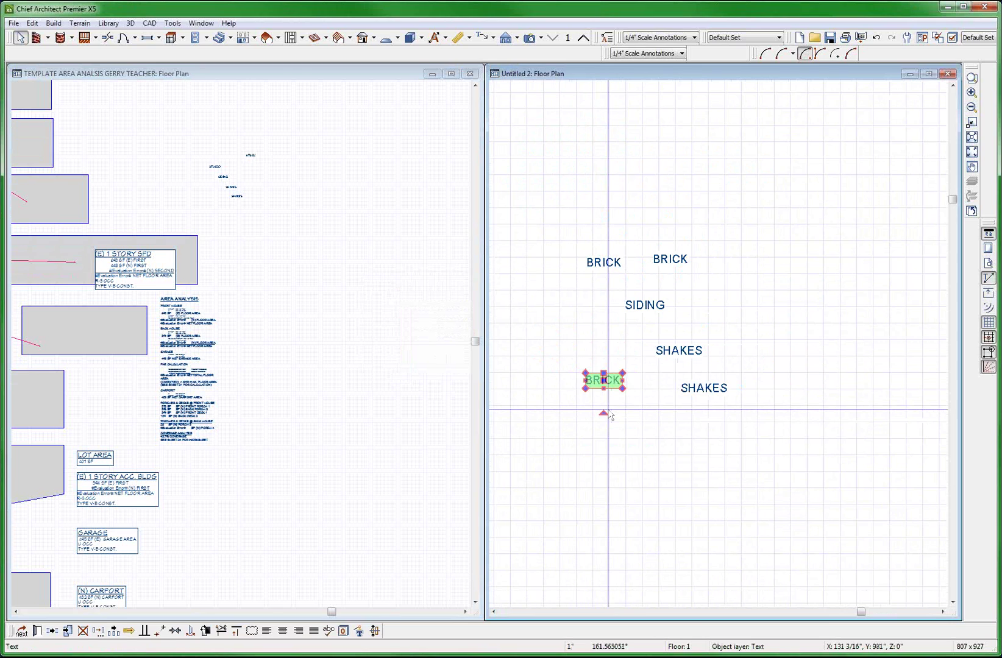
{"action": "key", "text": "Escape"}
{"action": "scroll", "coordinate": [593, 368], "scroll_direction": "down", "scroll_amount": 2}
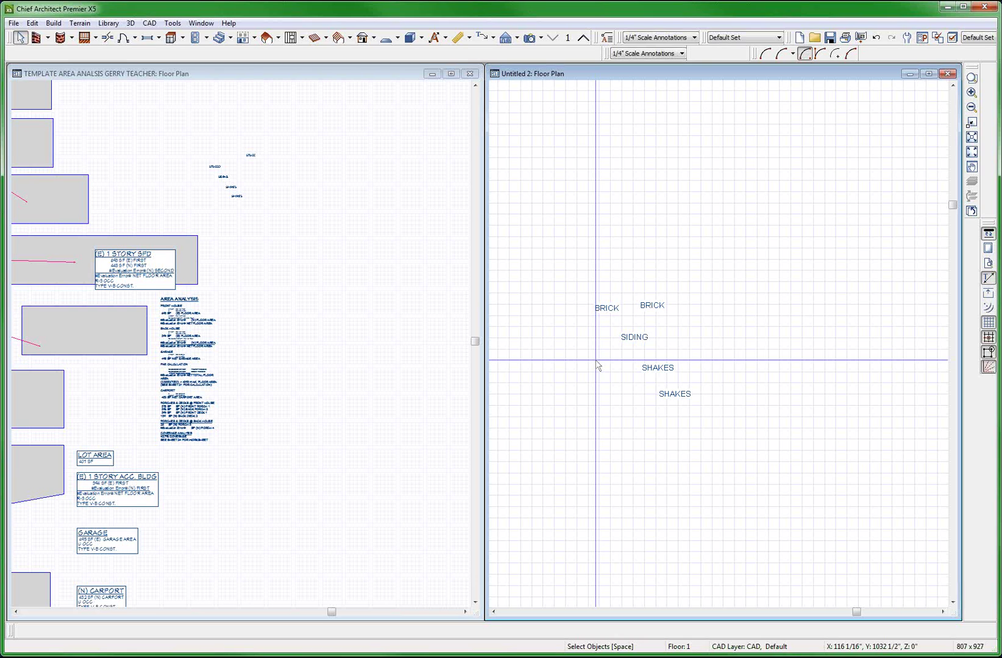
{"action": "left_click", "coordinate": [639, 302]}
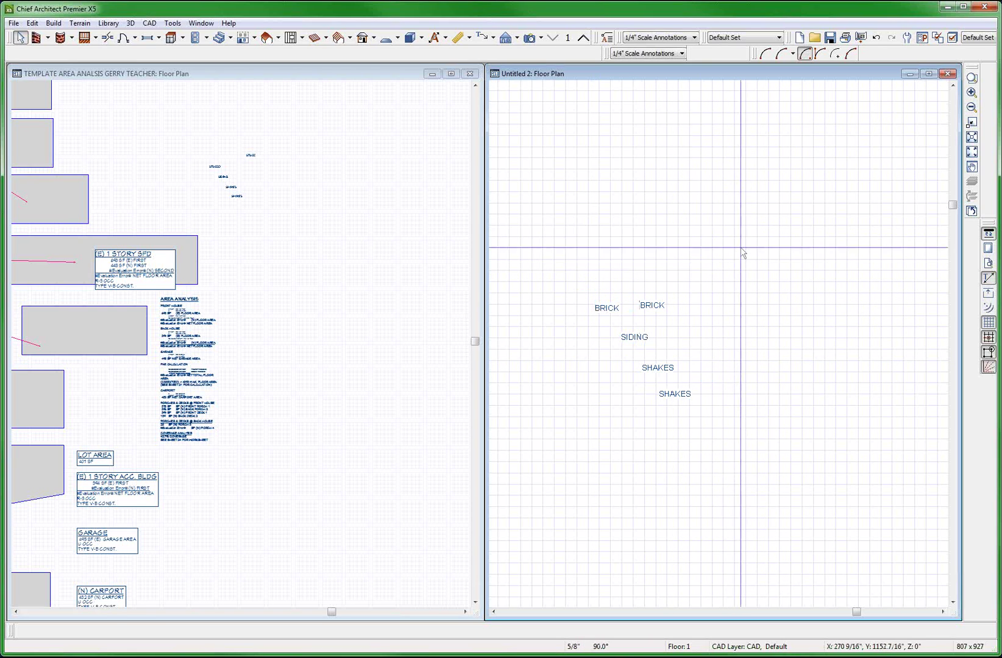
{"action": "scroll", "coordinate": [753, 344], "scroll_direction": "down", "scroll_amount": 1}
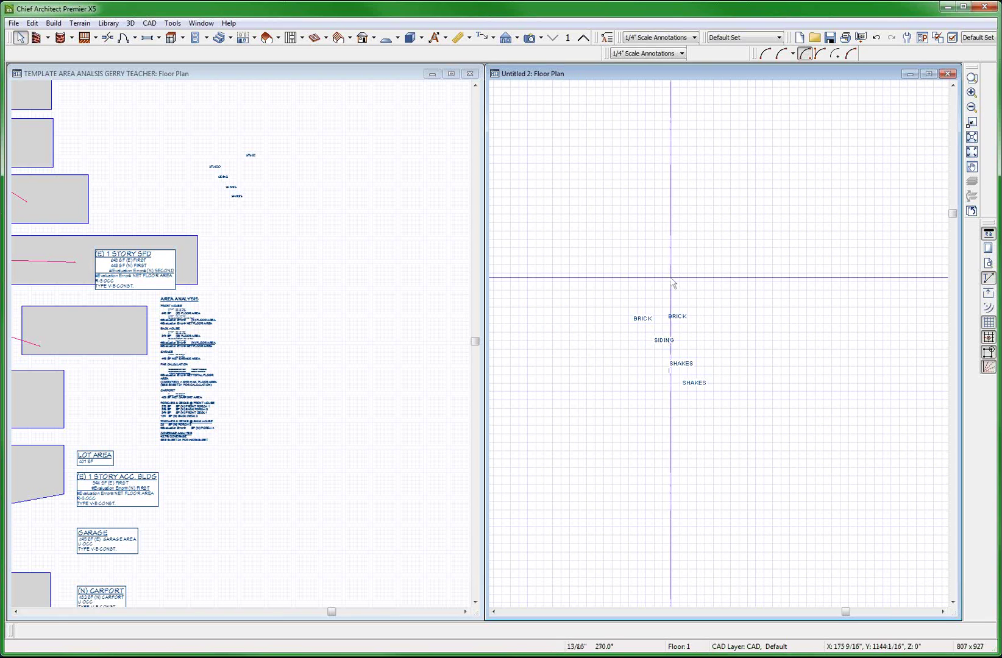
{"action": "scroll", "coordinate": [832, 287], "scroll_direction": "down", "scroll_amount": 2}
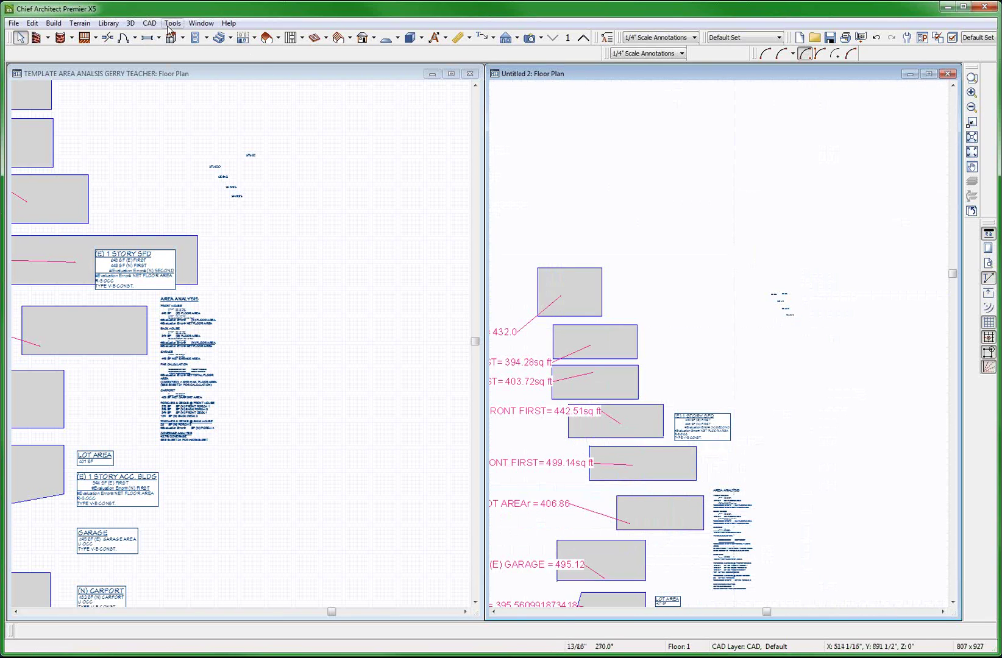
{"action": "left_click", "coordinate": [150, 23]}
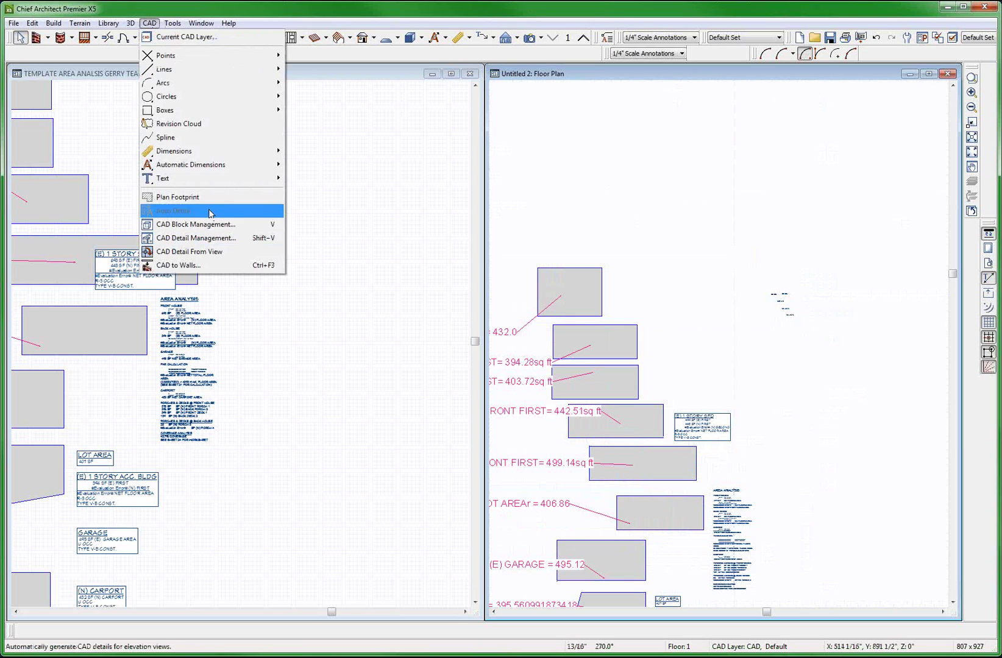
{"action": "mouse_move", "coordinate": [268, 181]}
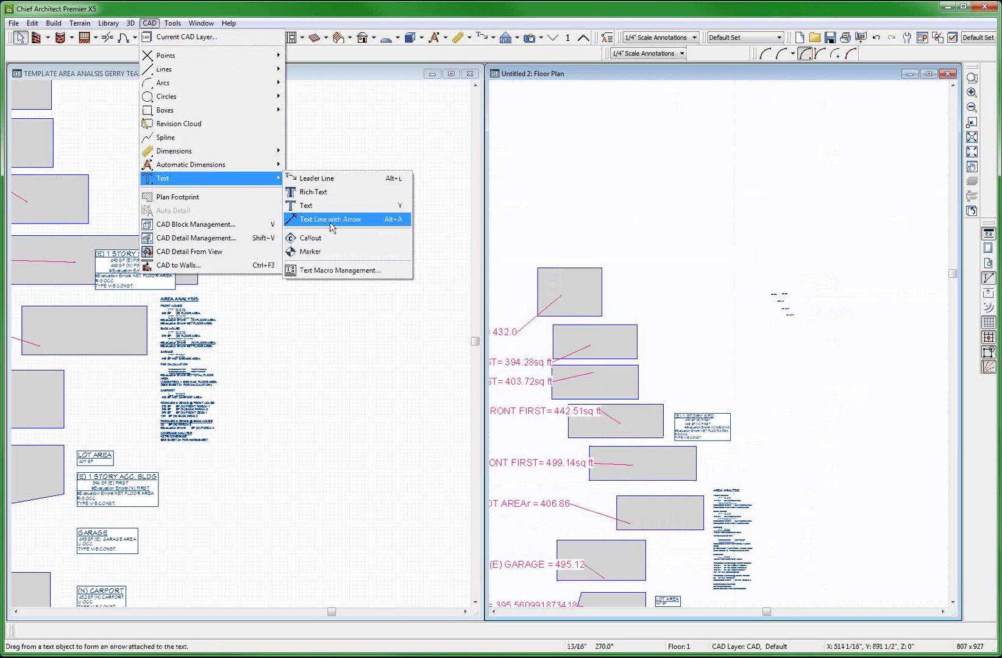
{"action": "left_click", "coordinate": [323, 271]}
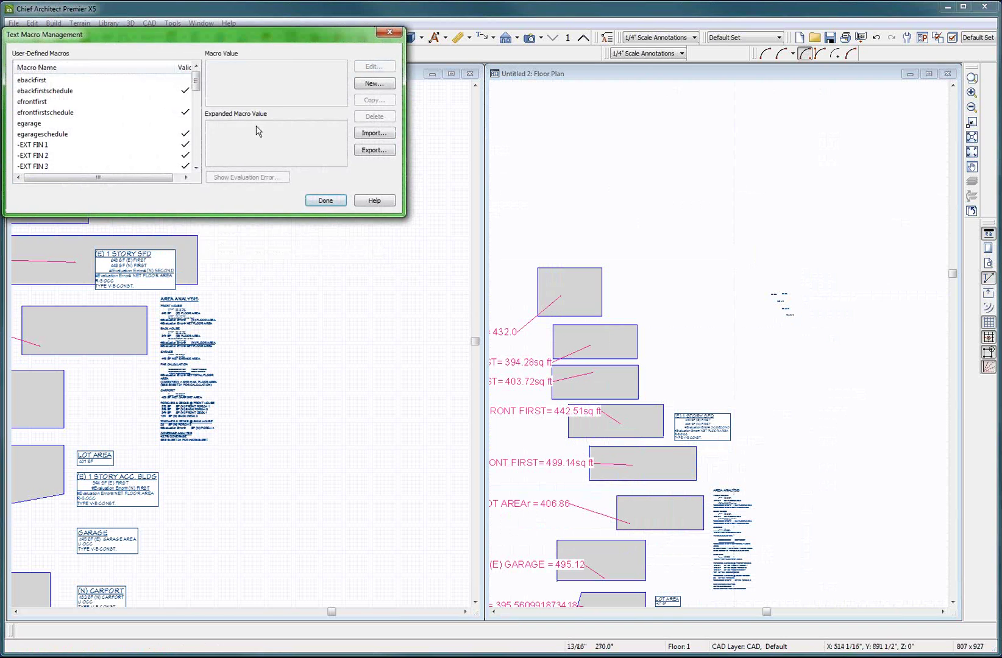
{"action": "scroll", "coordinate": [194, 85], "scroll_direction": "down", "scroll_amount": 2}
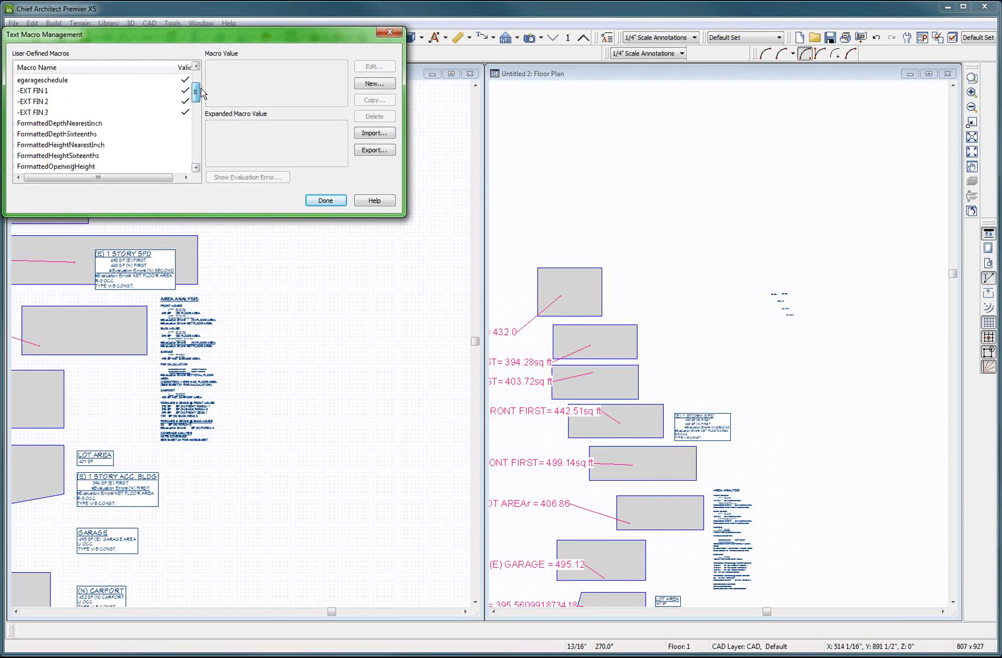
{"action": "left_click", "coordinate": [341, 202]}
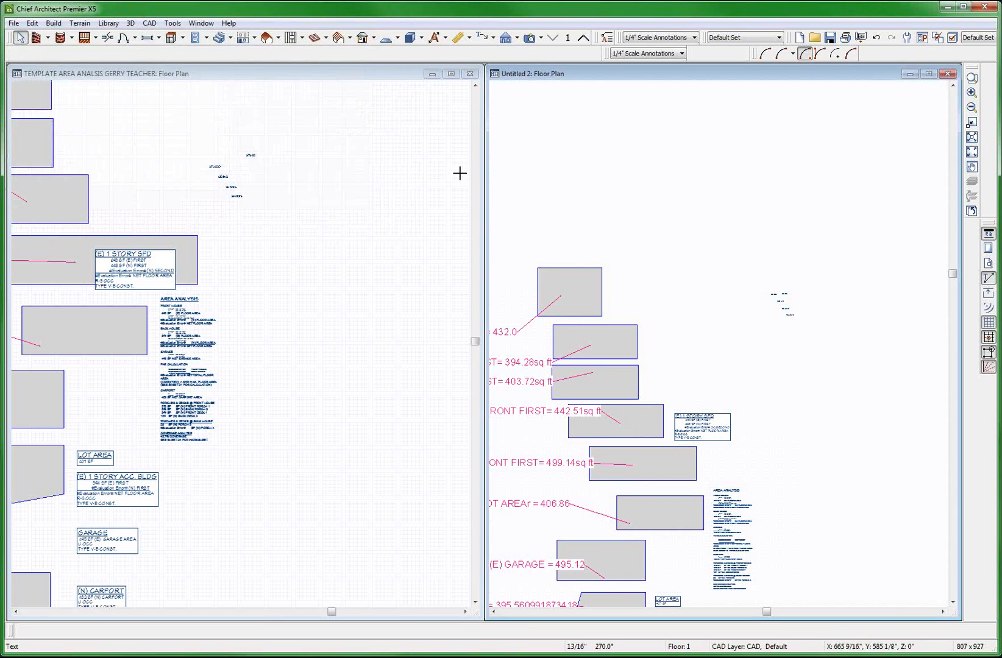